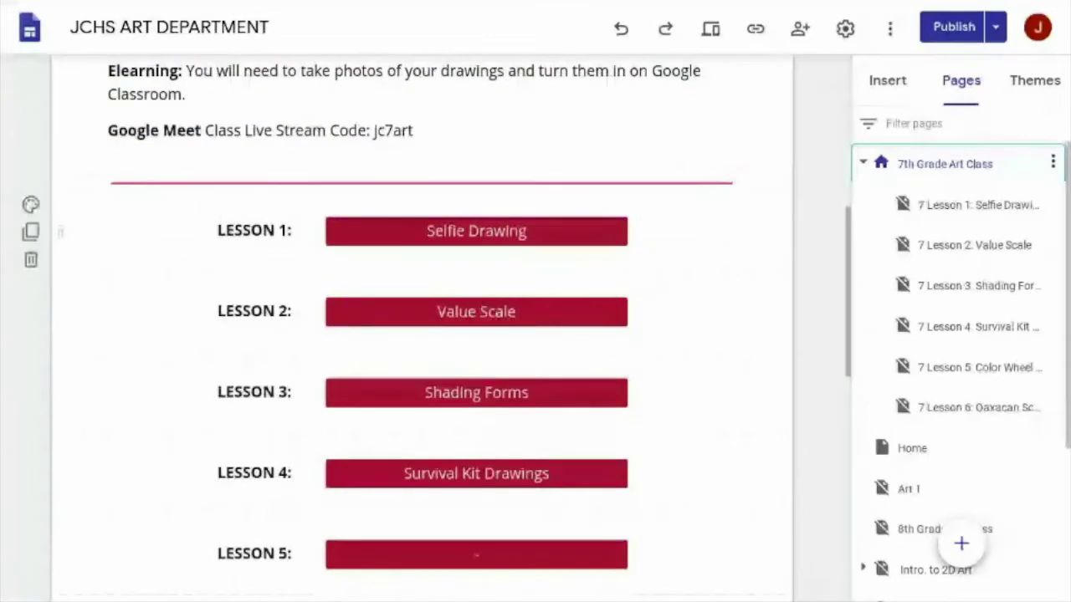
- Scroll the 7th Grade Art Class page, then switch the editor to the Home page
scroll(423, 326, up, 6)
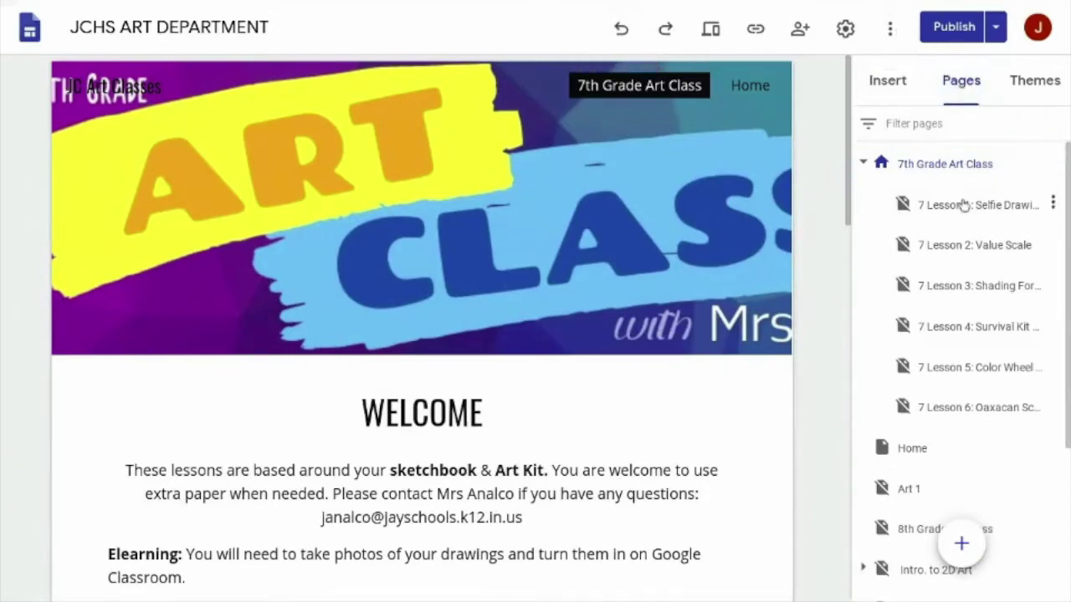
click(918, 457)
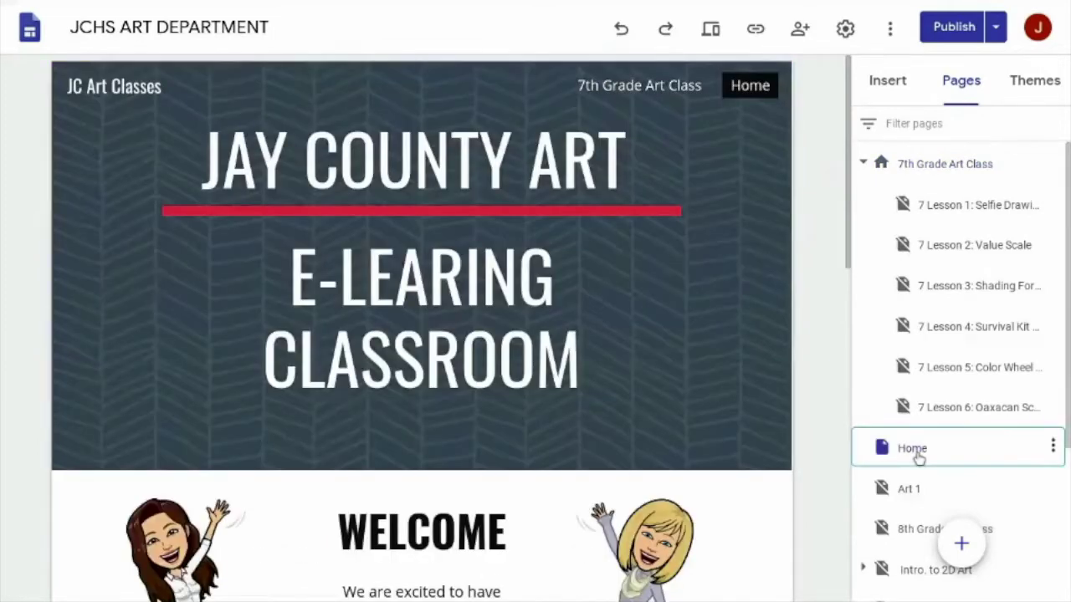
mouse_move(961, 544)
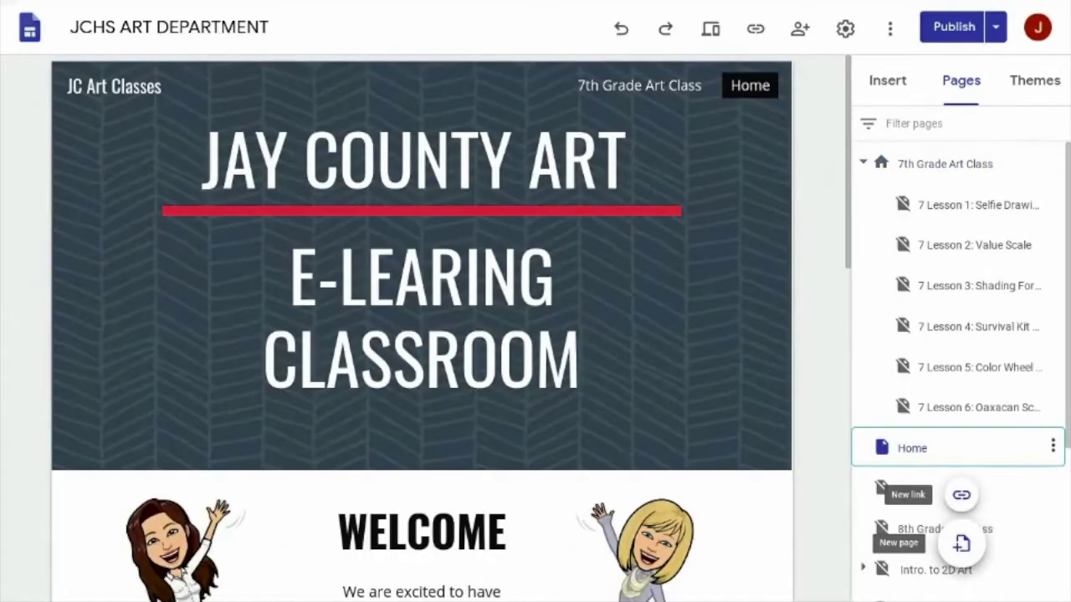
- Create a new page named 'Art 1' and show the Insert panel's elements
click(961, 544)
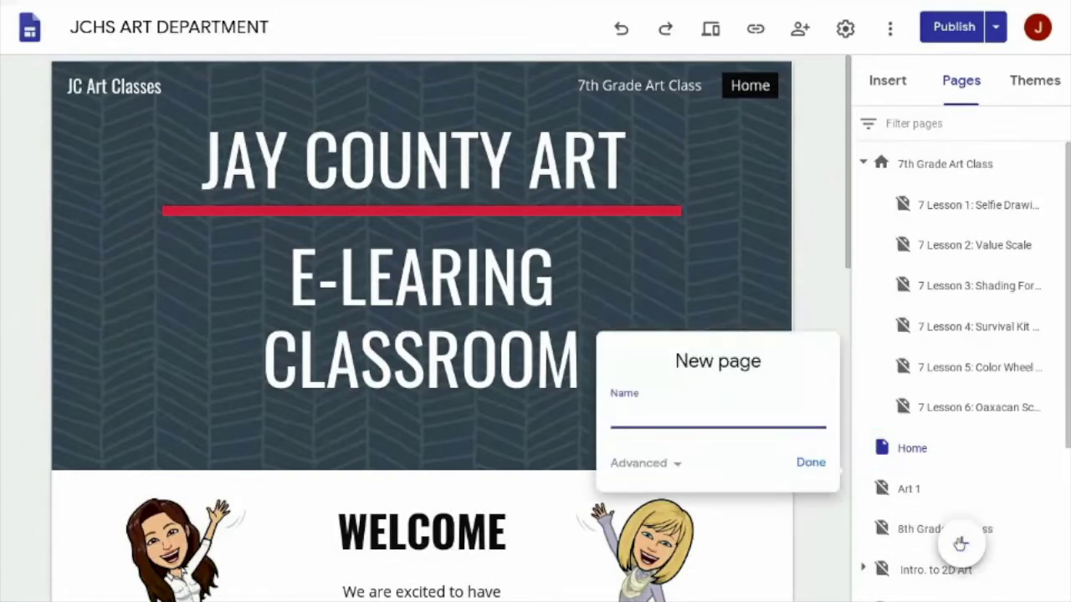
text(Art 1)
click(811, 463)
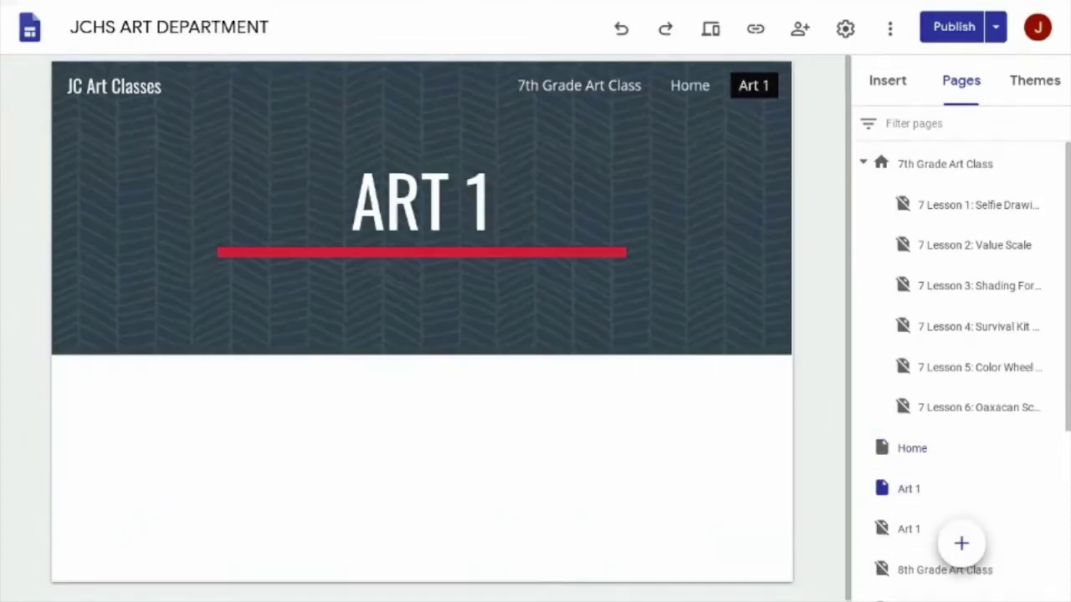
click(883, 84)
scroll(901, 242, up, 4)
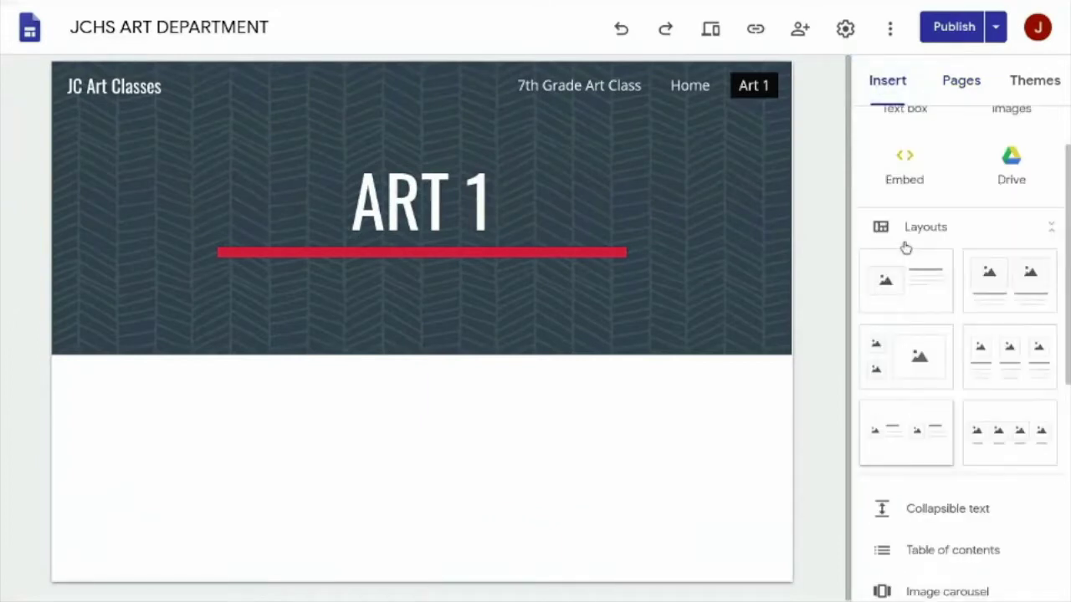
- Add a narrowed text box reading 'Lesson 1:' below the Art 1 header
click(903, 150)
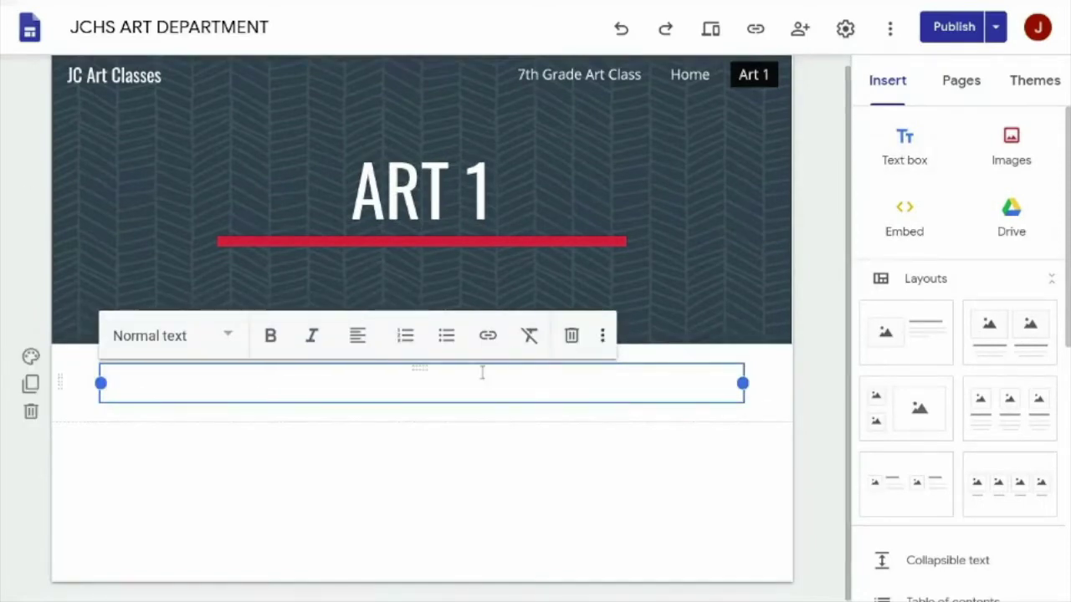
text(Lesson 1:)
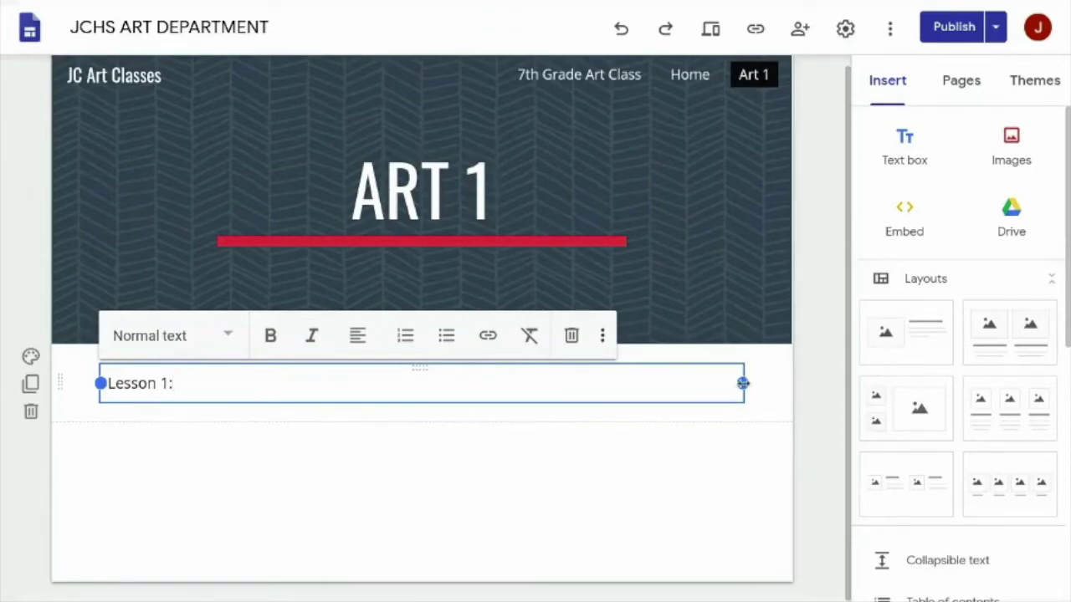
drag(741, 383, 303, 383)
click(402, 400)
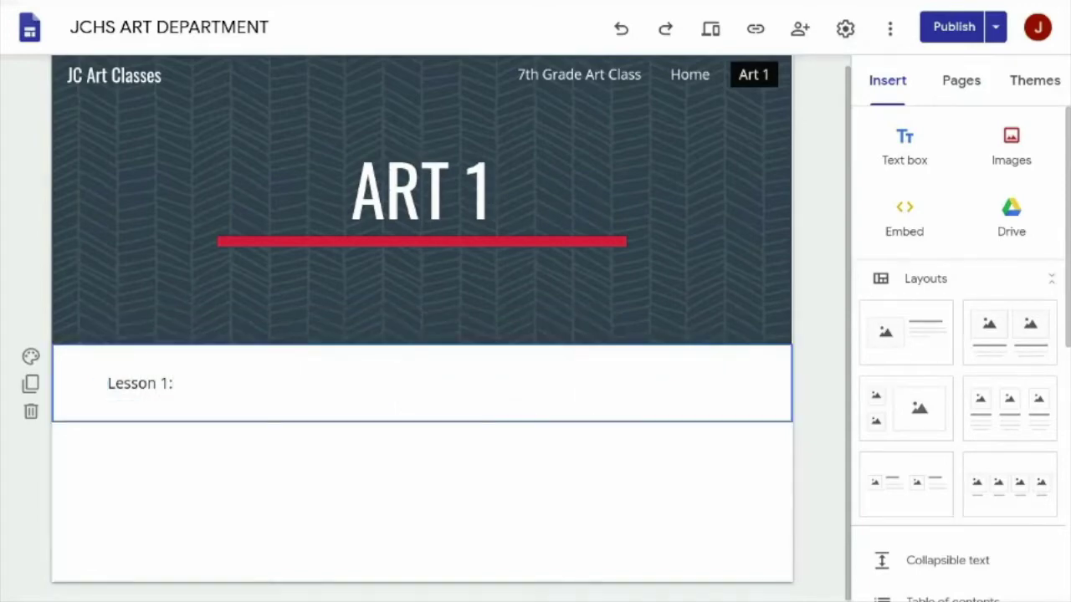
scroll(960, 351, down, 5)
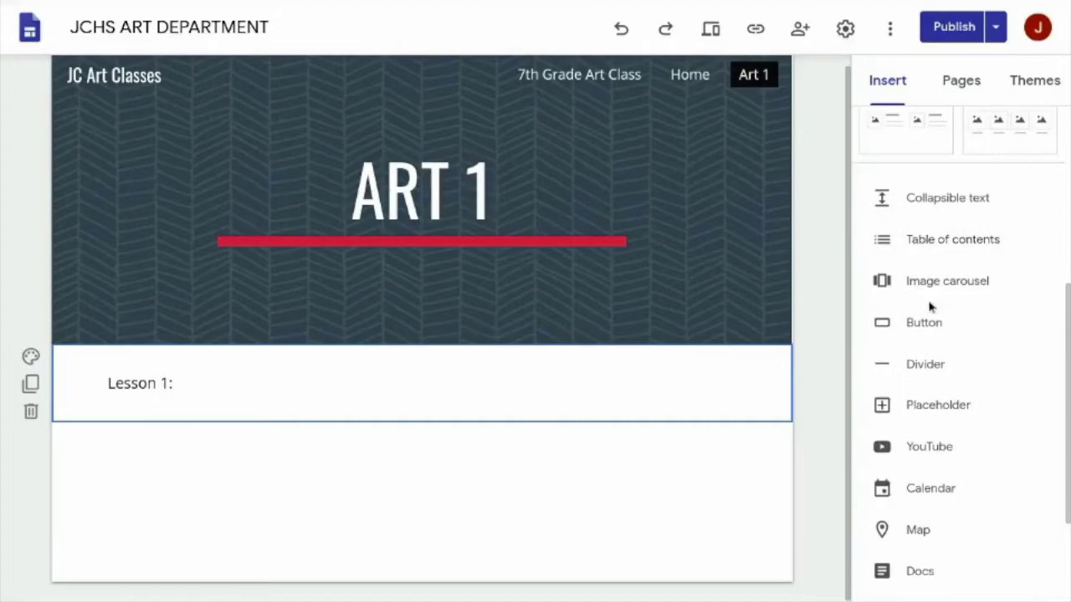
- Insert a 'Survival Drawing Kit' button linking to the 7th grade Lesson 4 survival kit page
click(927, 322)
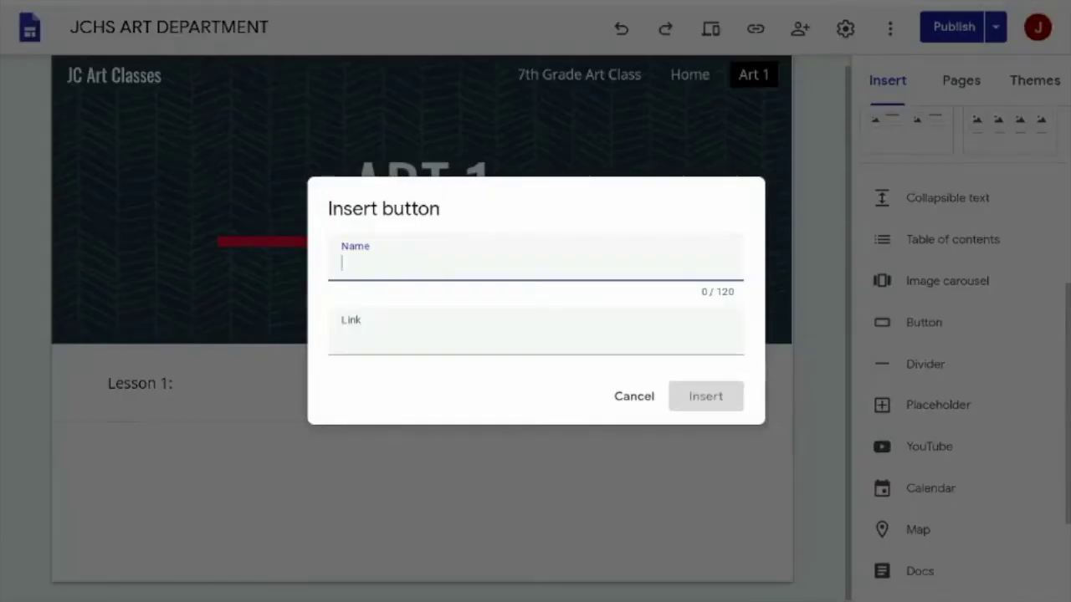
text(Survival Drawing Kit)
click(535, 337)
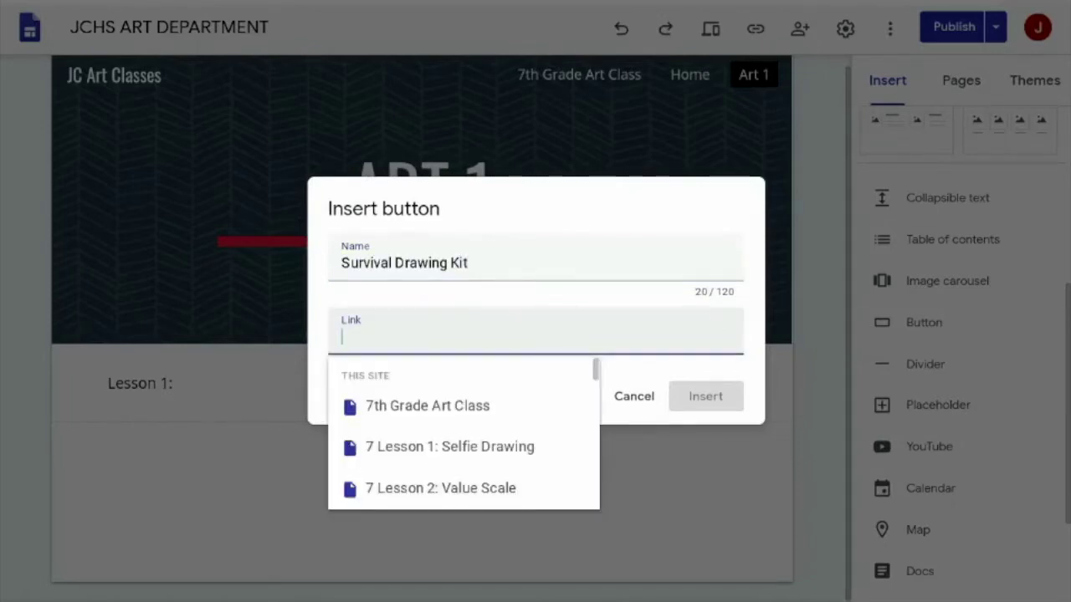
text(surviv)
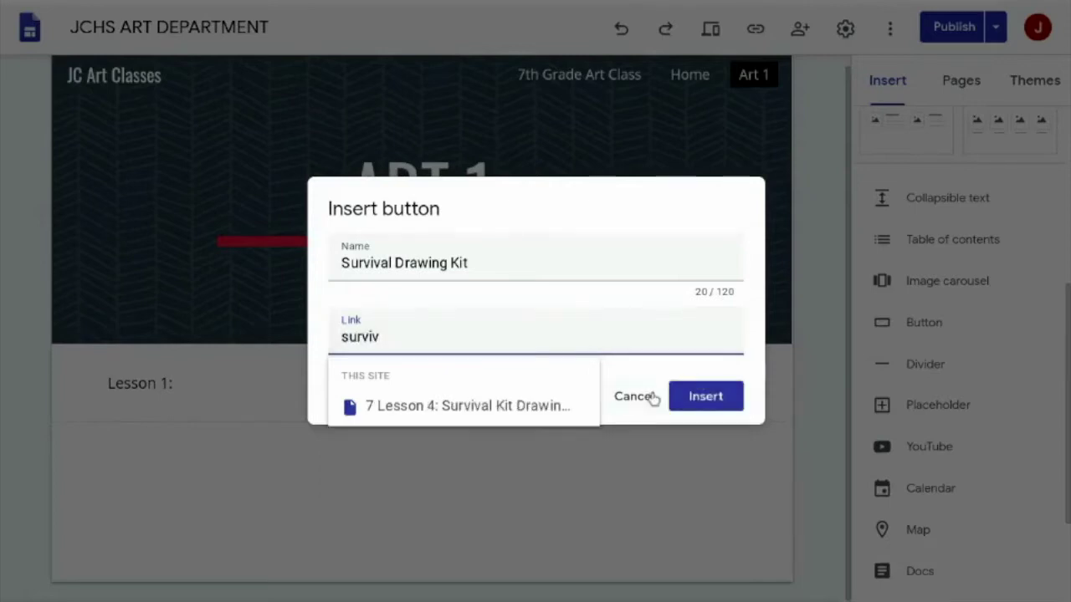
click(549, 407)
click(691, 393)
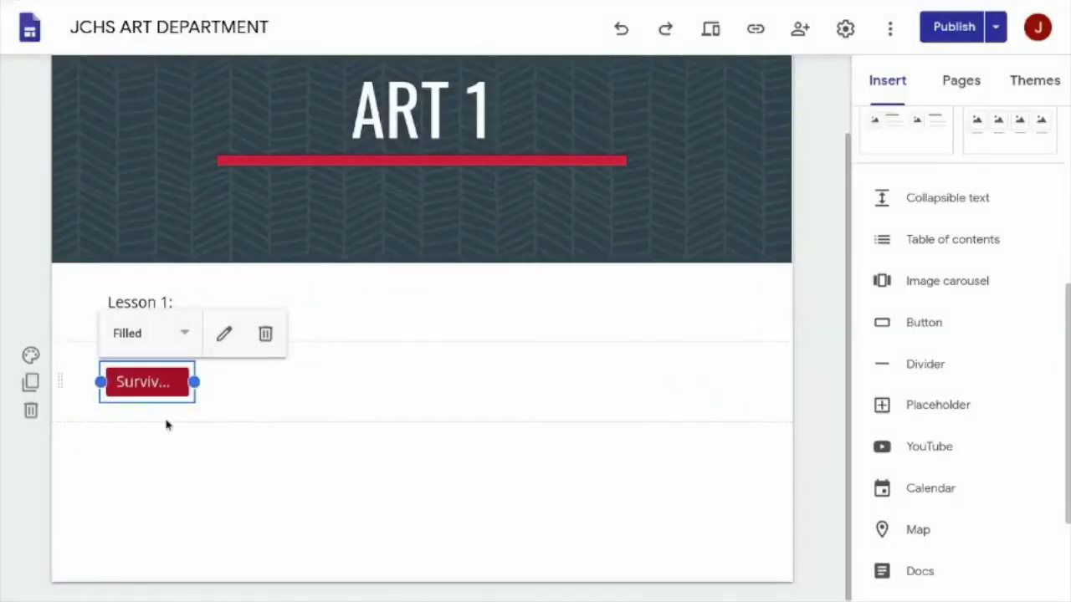
- Move the button beside 'Lesson 1:', widen it, and narrow the text box to fit
drag(150, 381, 372, 296)
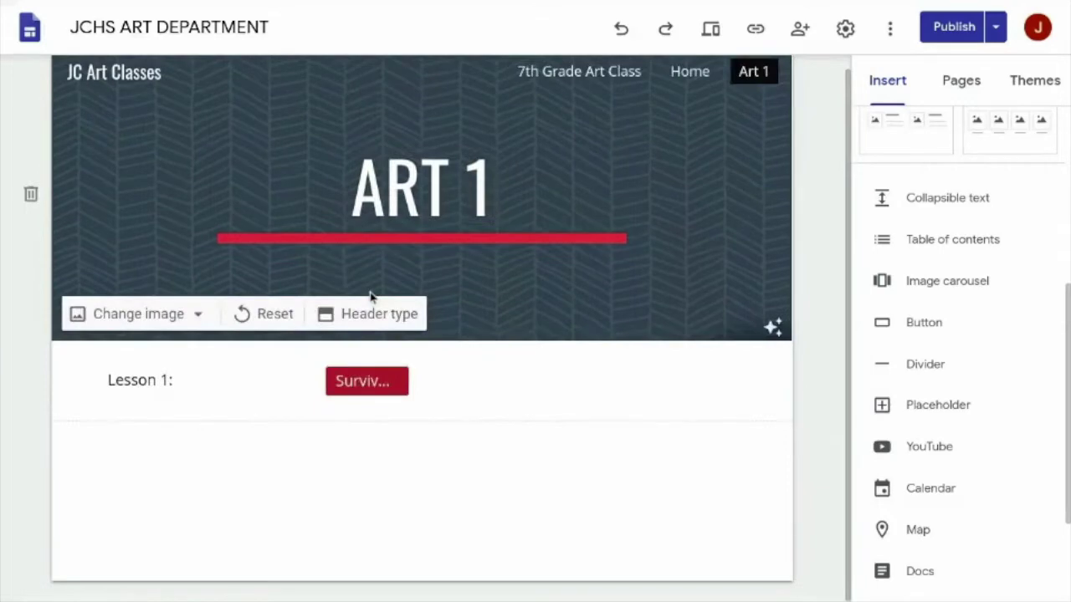
click(407, 381)
drag(410, 381, 443, 378)
click(149, 380)
drag(100, 380, 210, 380)
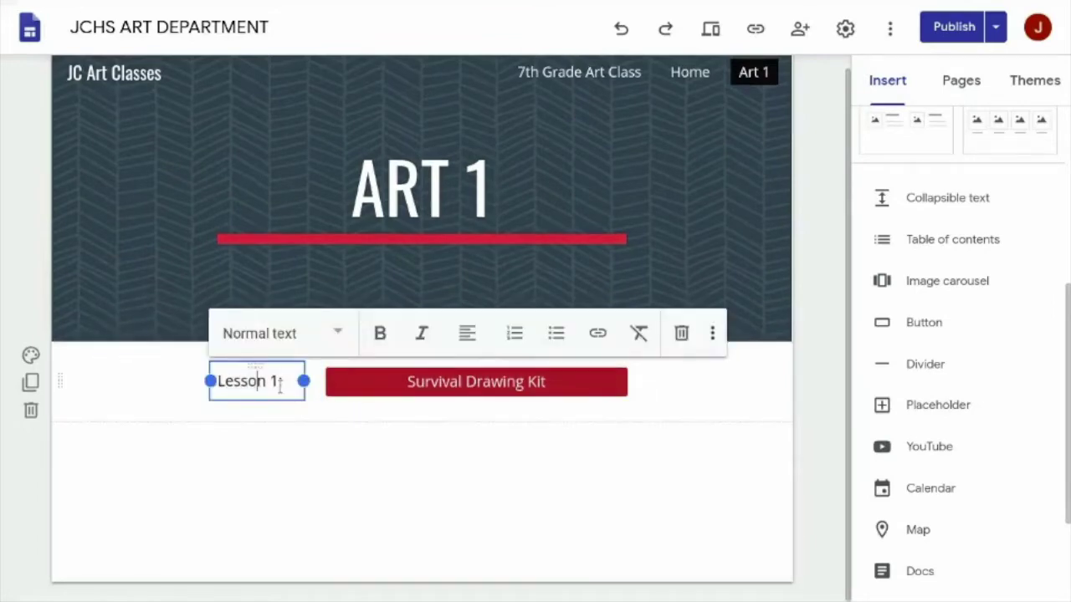
key(Escape)
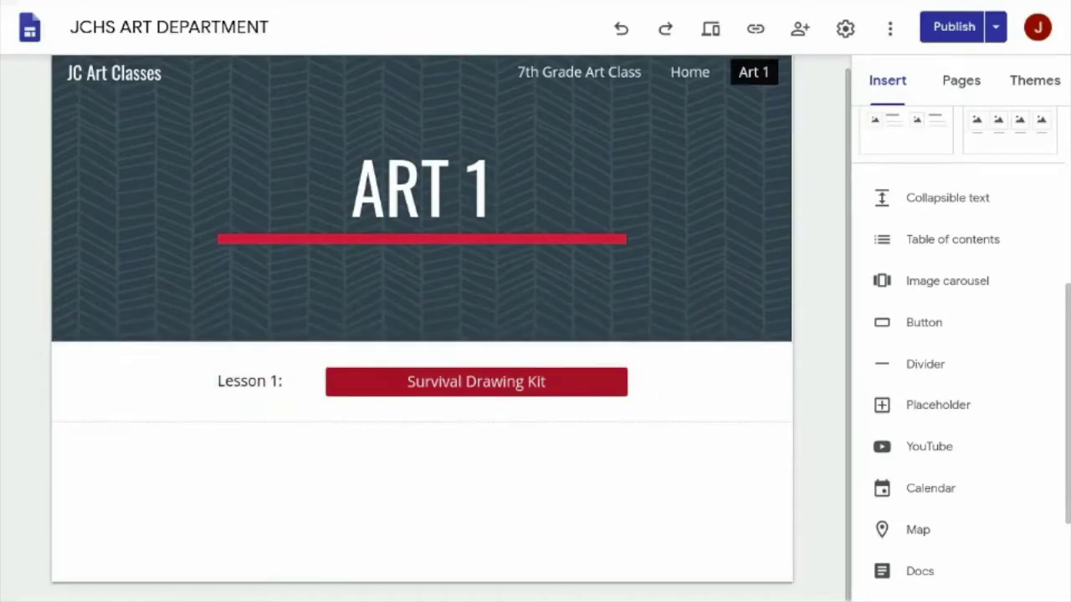
- Duplicate the Lesson 1 row and relabel the copy 'Lesson 2:'
mouse_move(22, 424)
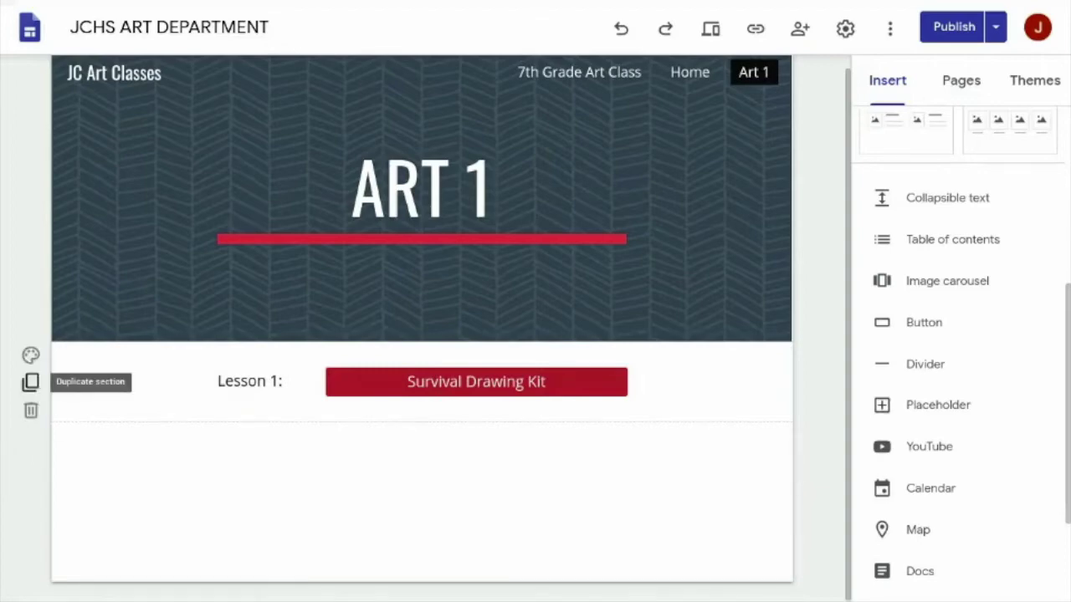
click(31, 382)
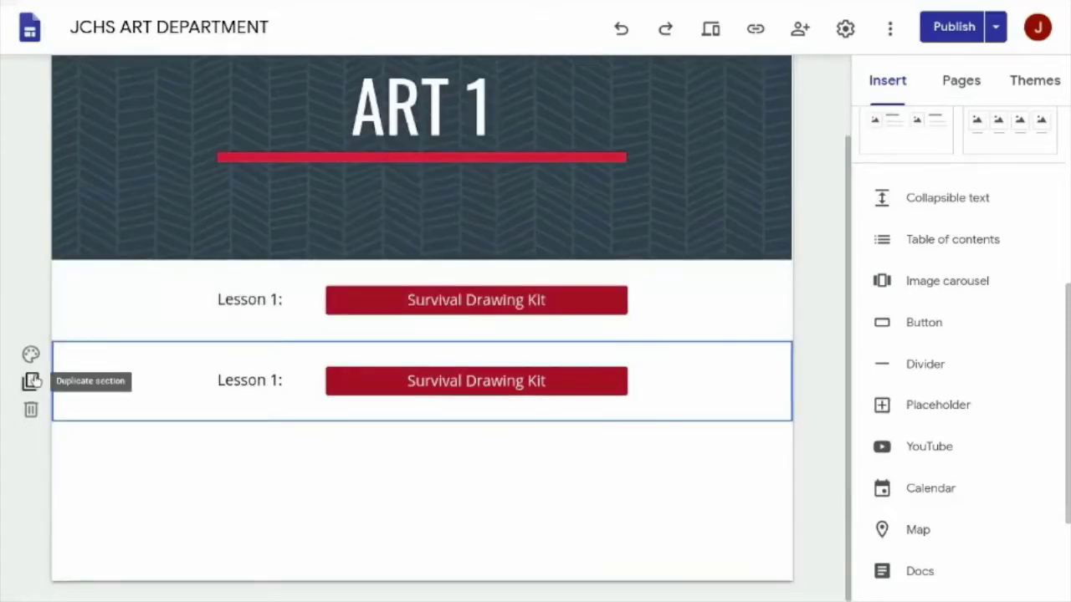
click(278, 380)
key(BackSpace)
text(2)
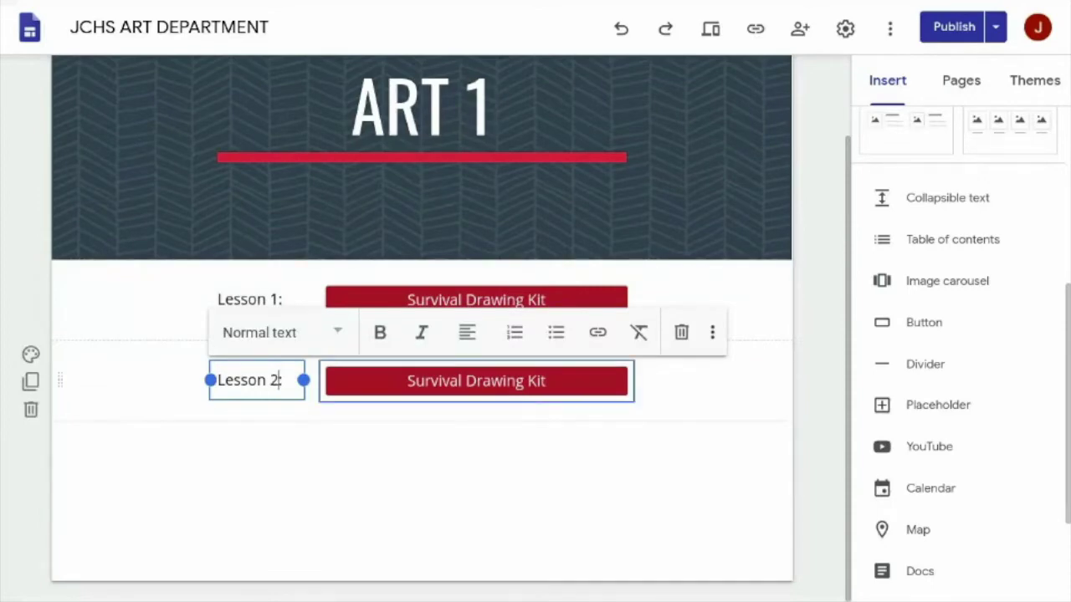
- Rename the copied button 'Value Scale', link it to the Value Scale page, and duplicate the section
click(366, 387)
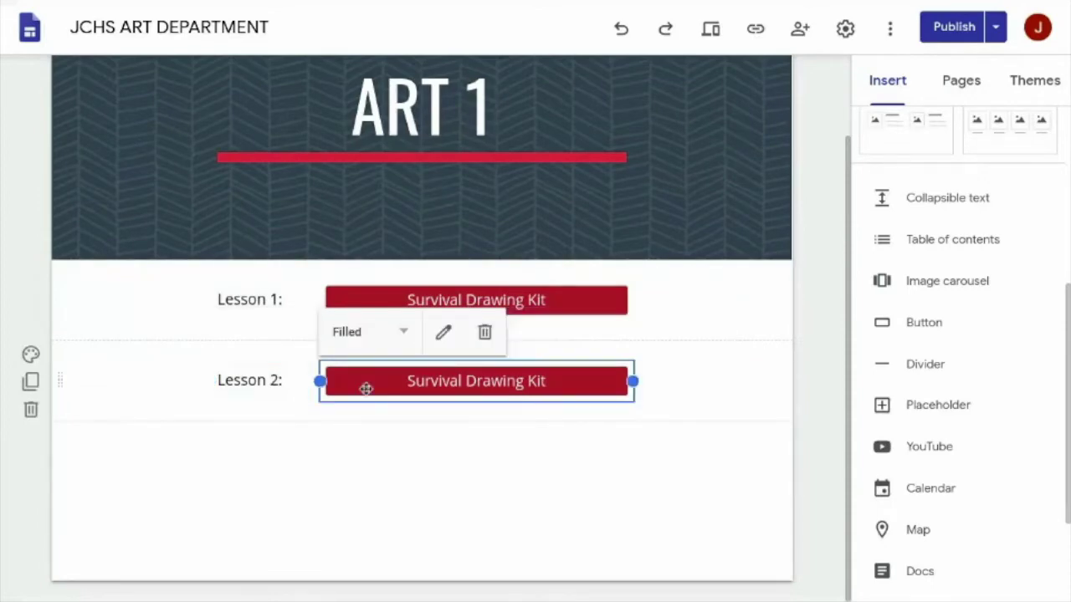
click(443, 333)
key(ctrl+a)
key(BackSpace)
text(Value Scale)
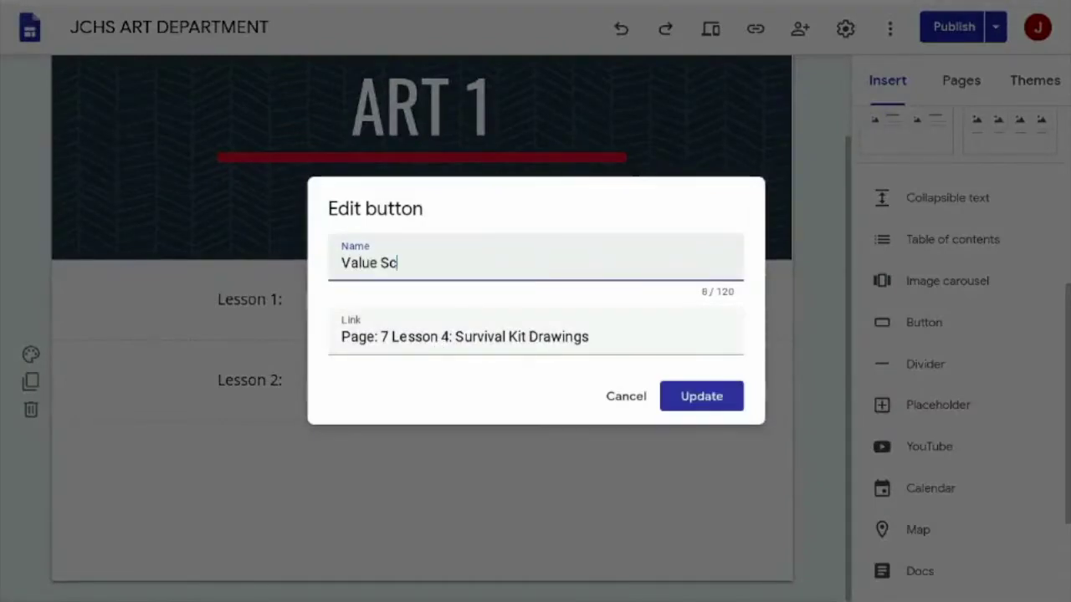
click(449, 337)
key(ctrl+a)
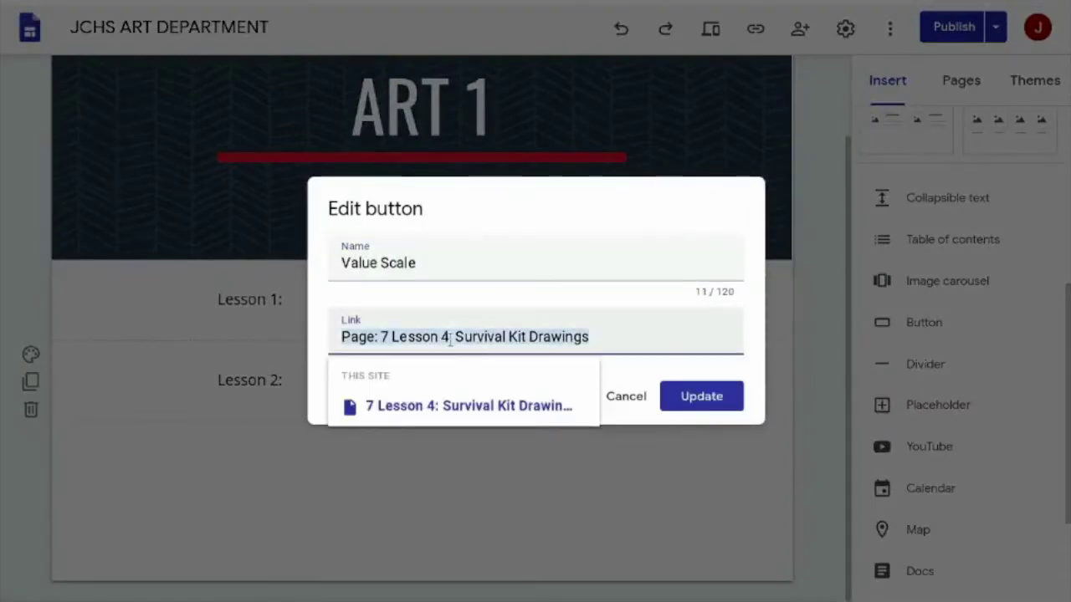
text(Value S)
click(391, 456)
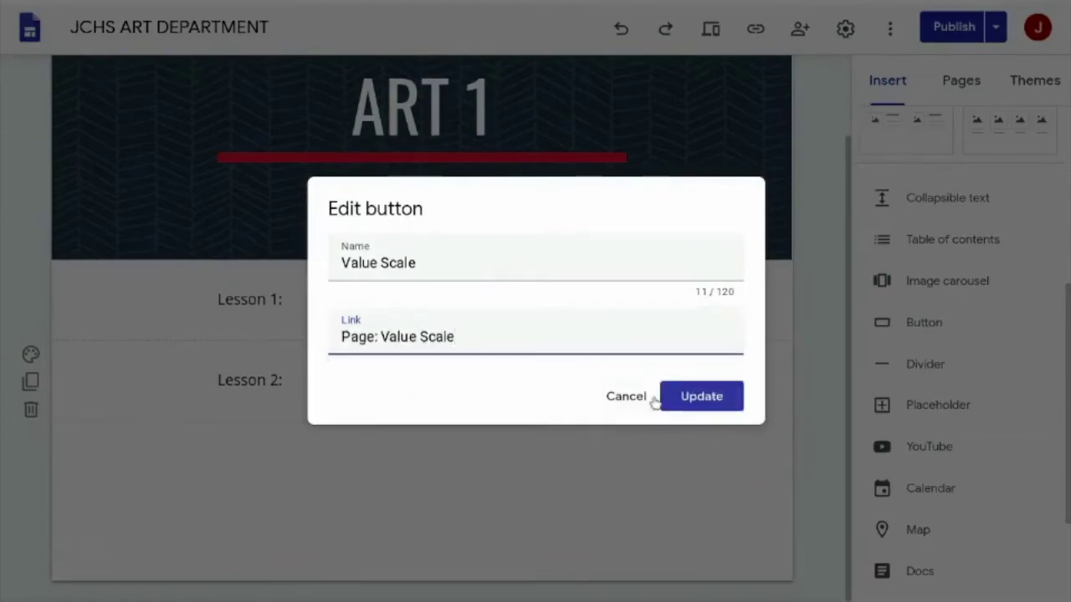
click(679, 400)
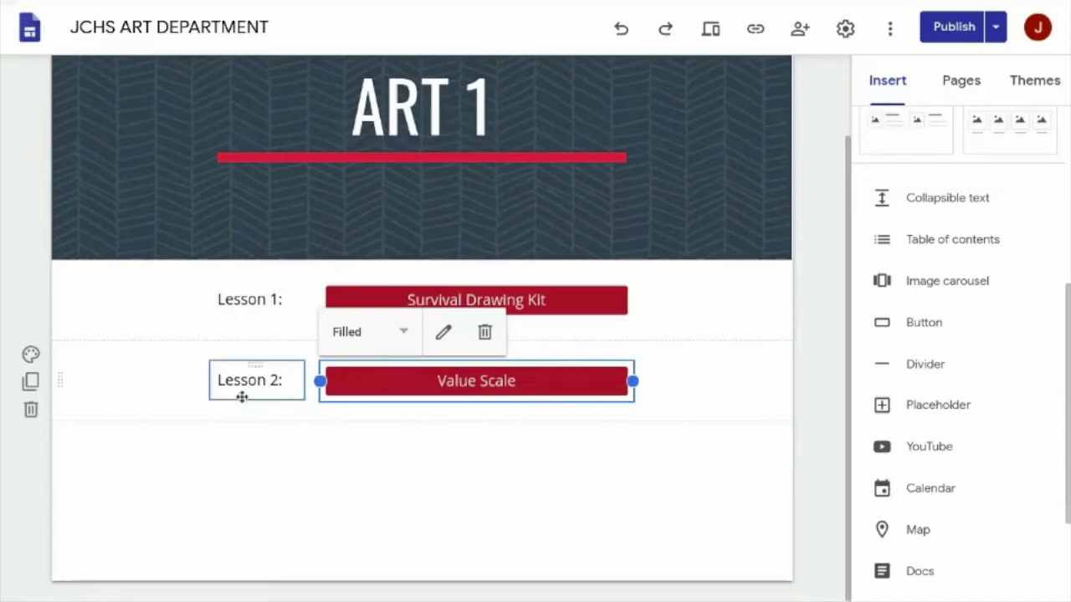
click(32, 382)
- Change the copied section's label to 'Lesson 3:'
click(276, 381)
key(BackSpace)
text(3:)
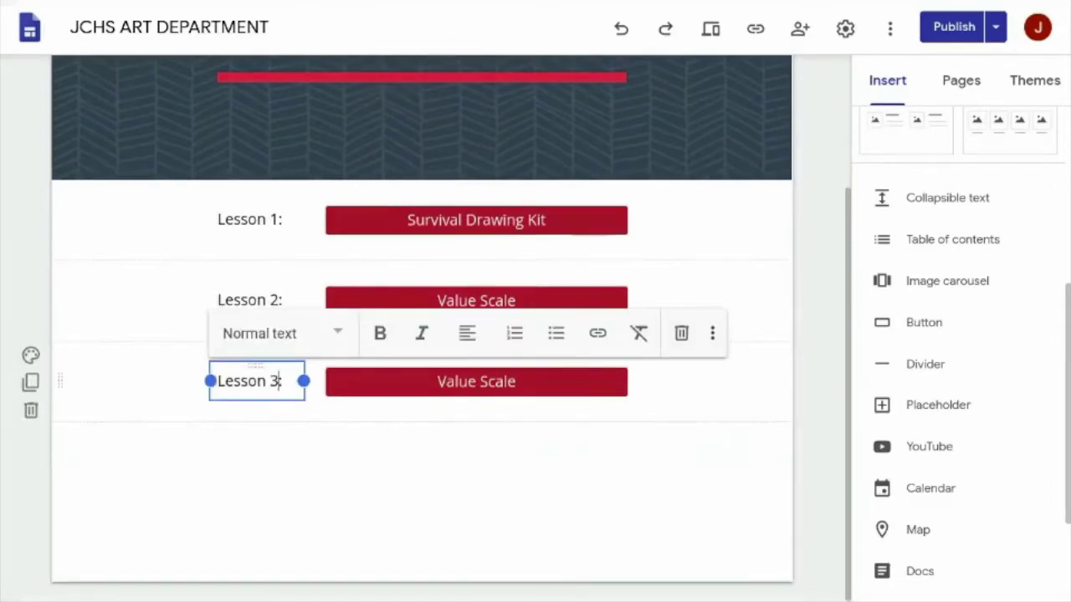
- Set the Lesson 3 button's name to '-' and link it to the Home page
click(399, 382)
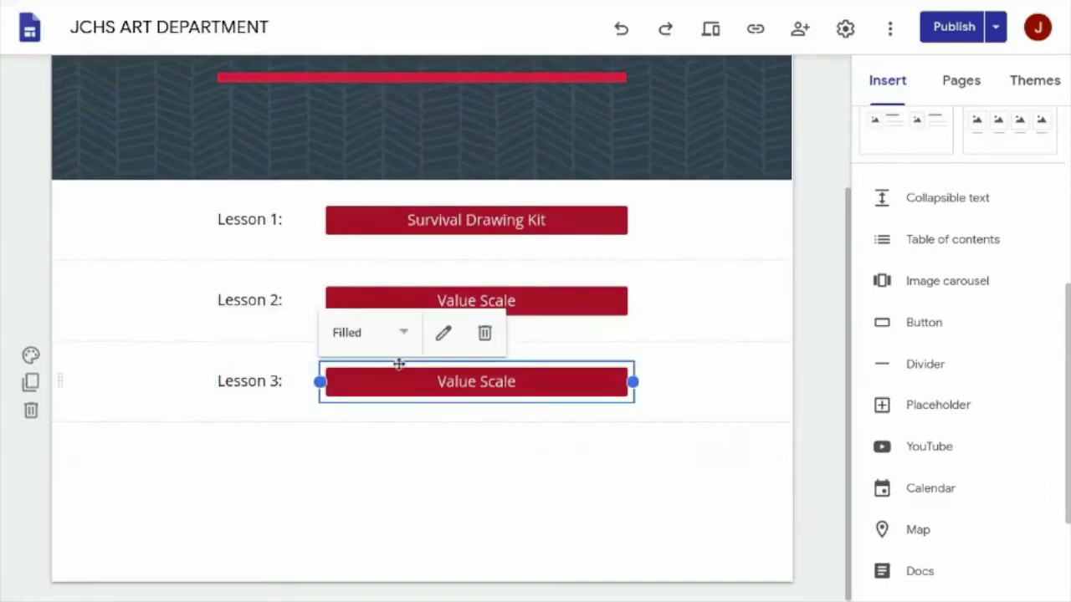
click(442, 334)
triple_click(410, 263)
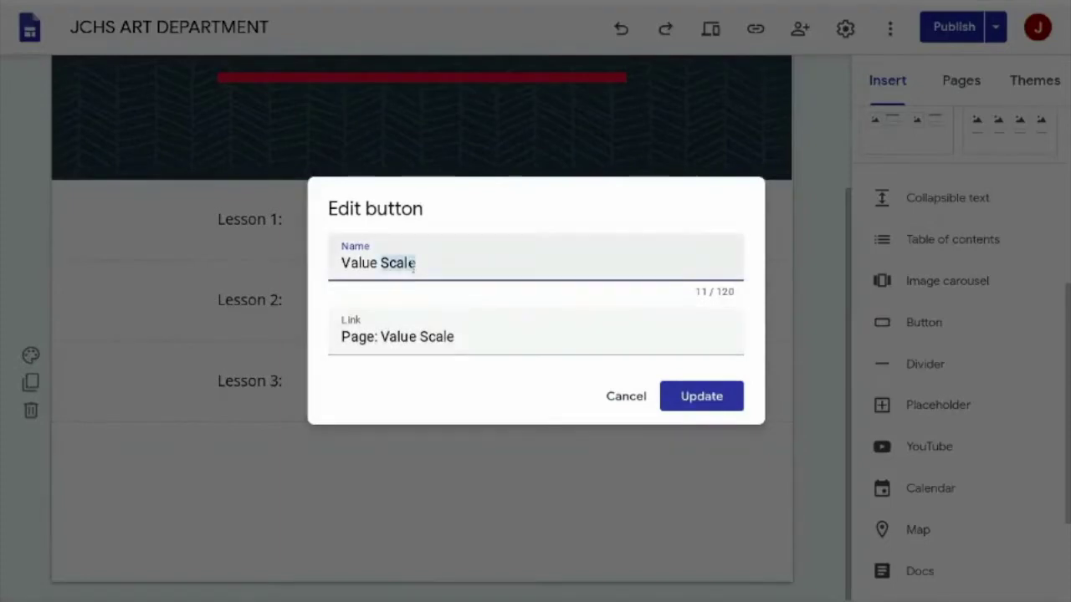
text(-)
click(427, 336)
triple_click(427, 337)
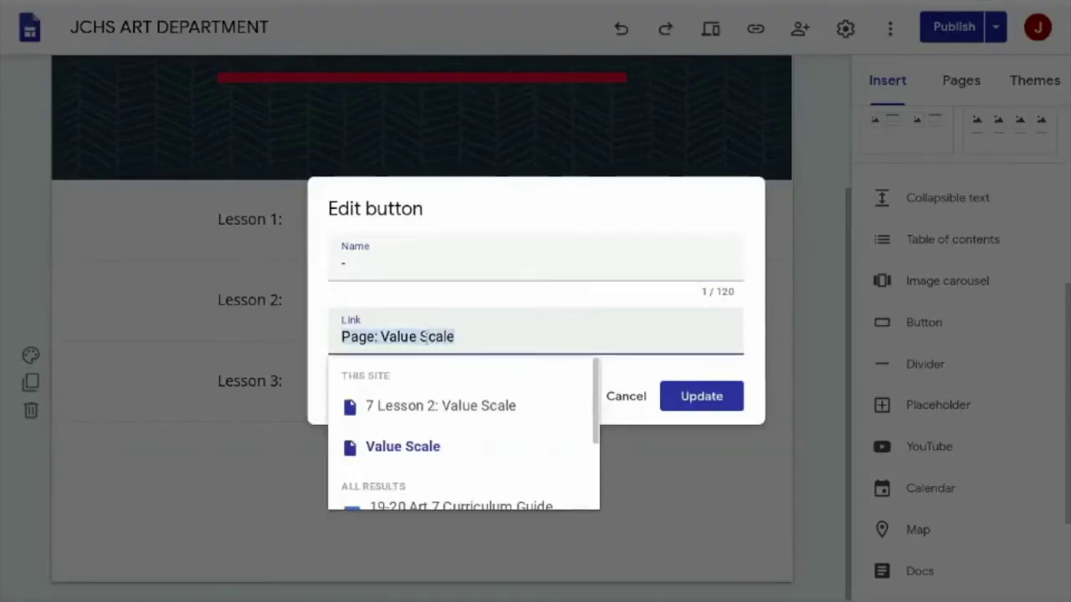
text(home)
click(413, 398)
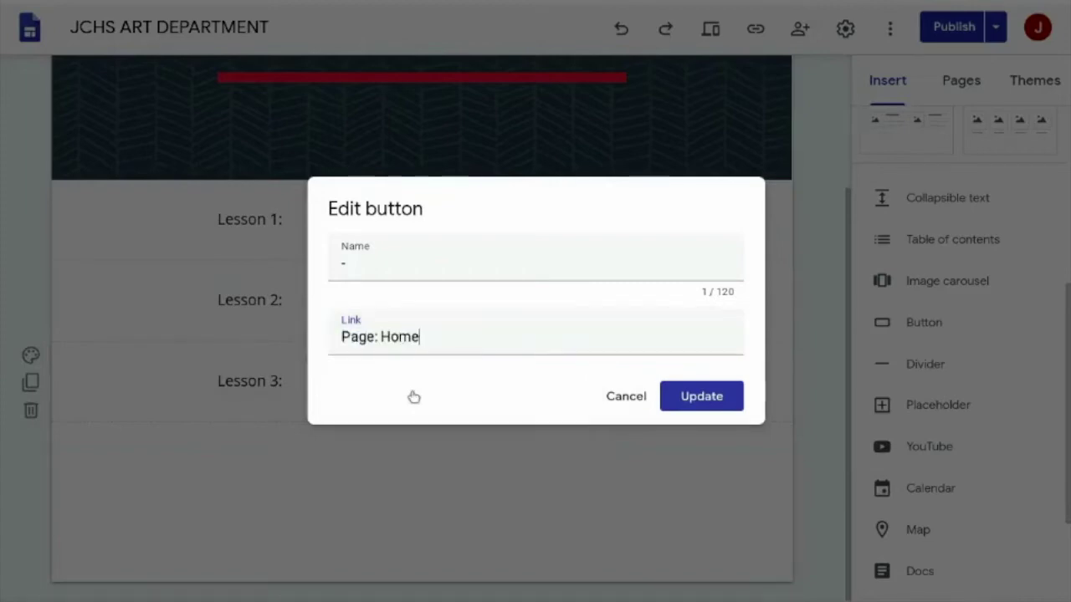
click(673, 398)
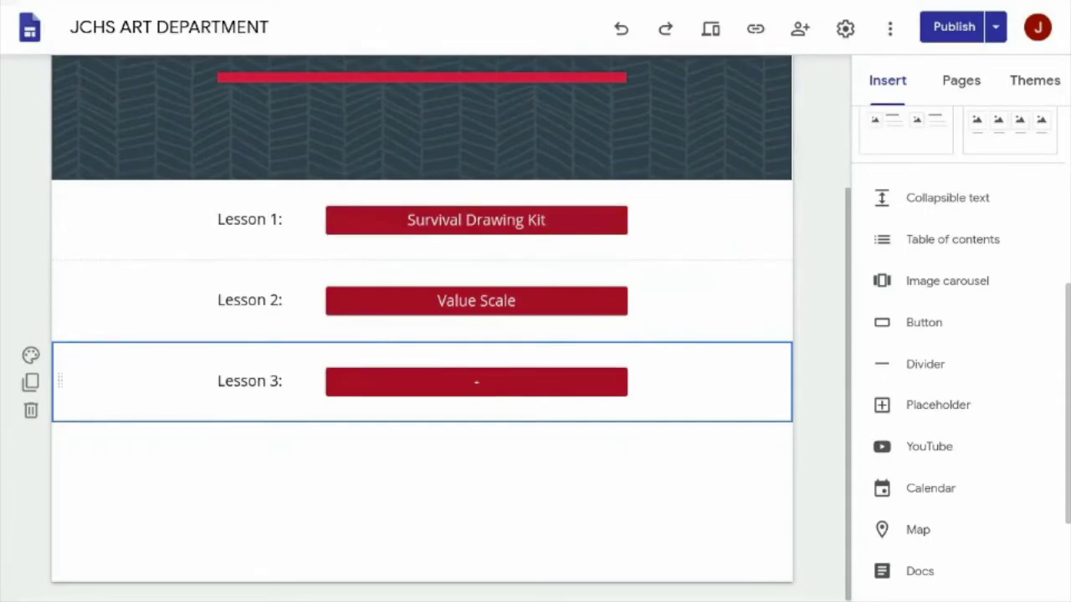
scroll(781, 308, up, 3)
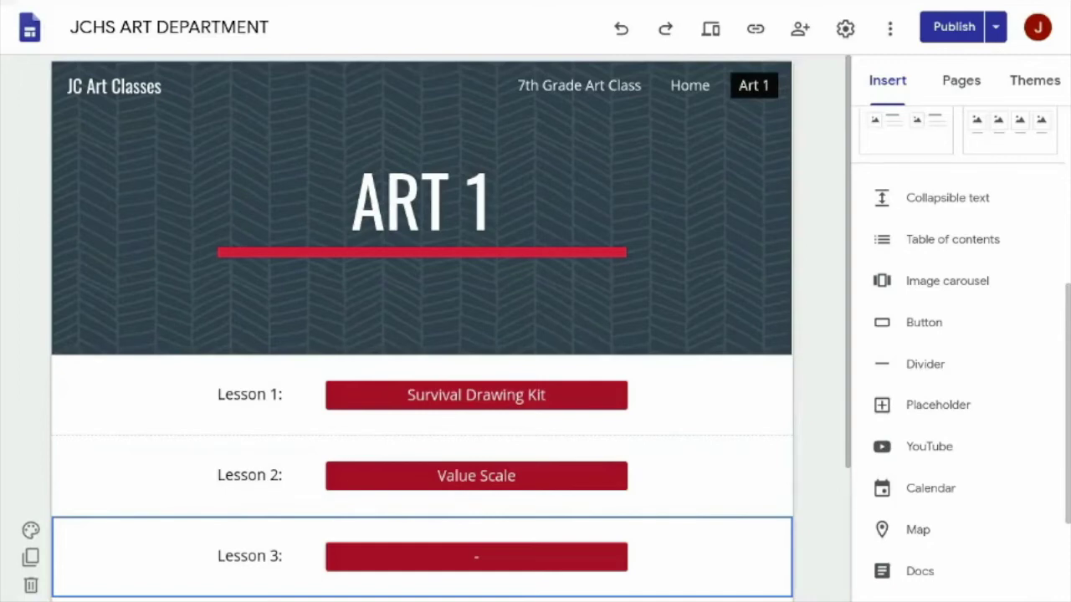
- Hide the Art 1 page from navigation using its menu in the Pages list
click(950, 84)
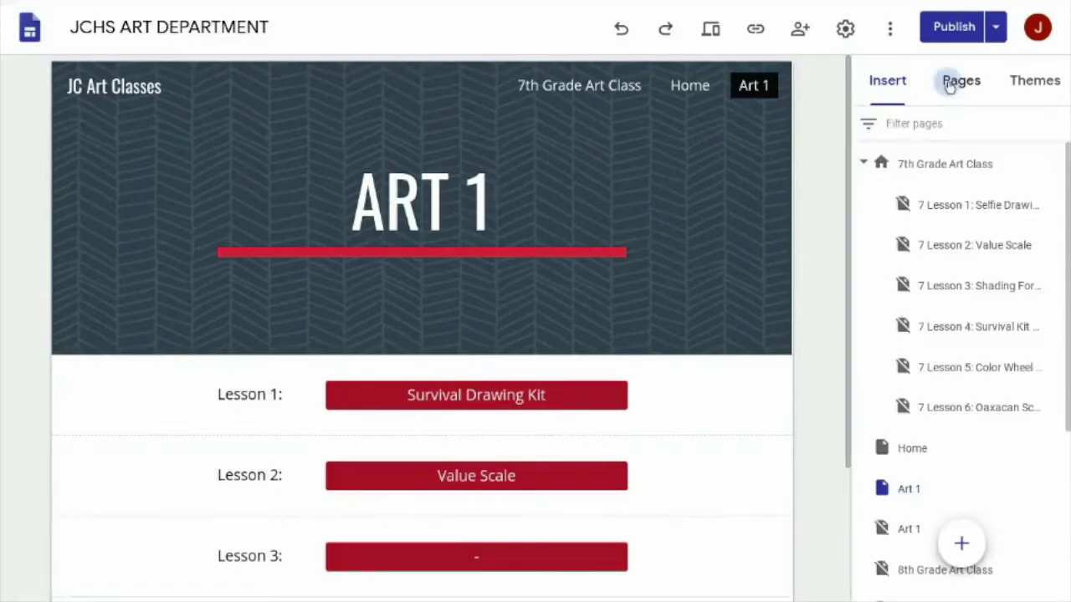
scroll(933, 259, down, 2)
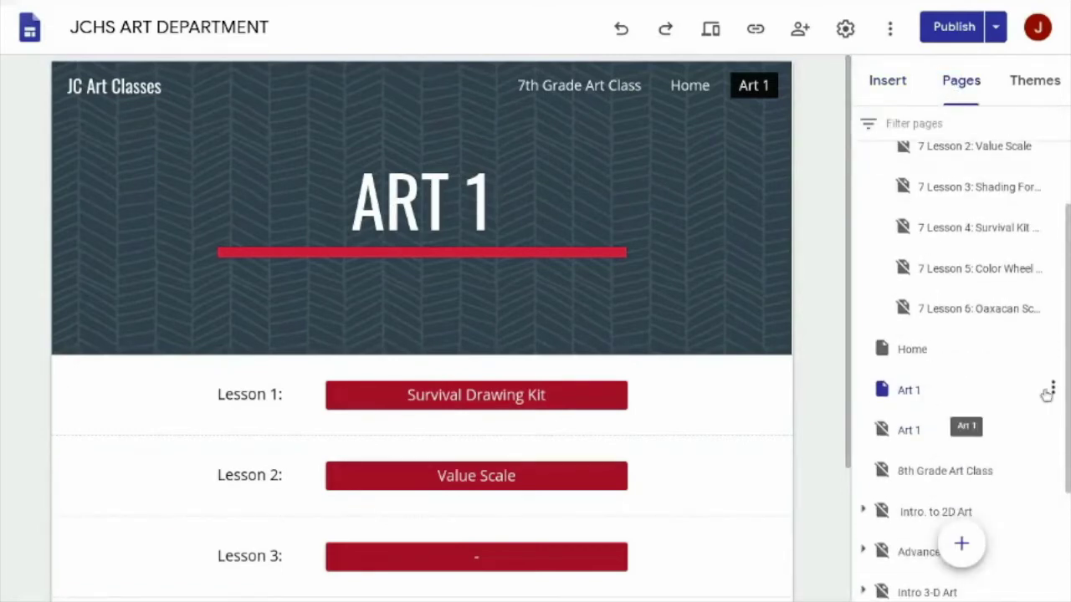
click(1051, 390)
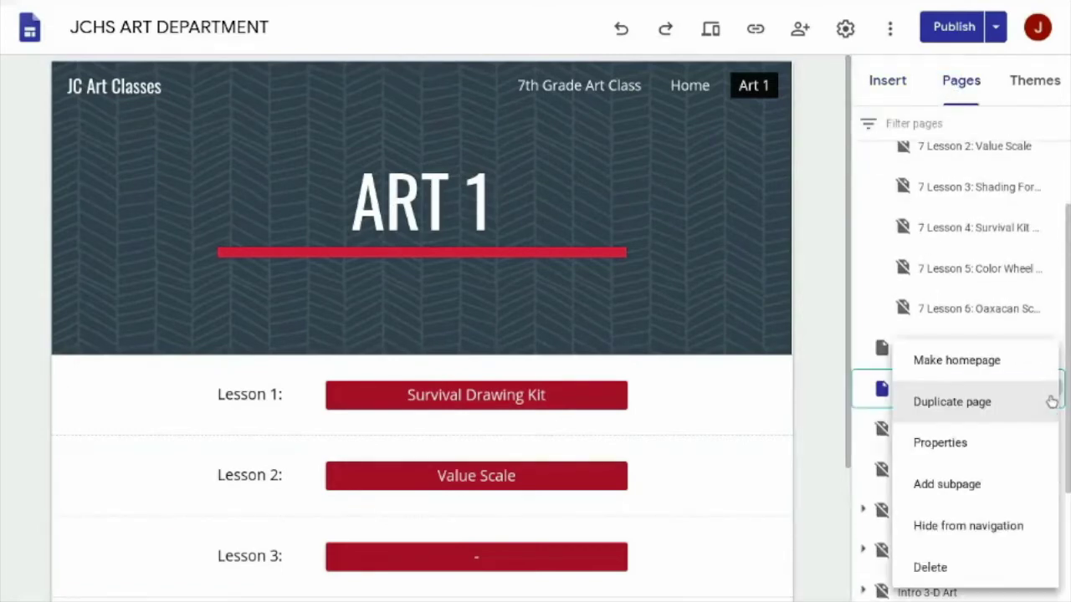
click(989, 525)
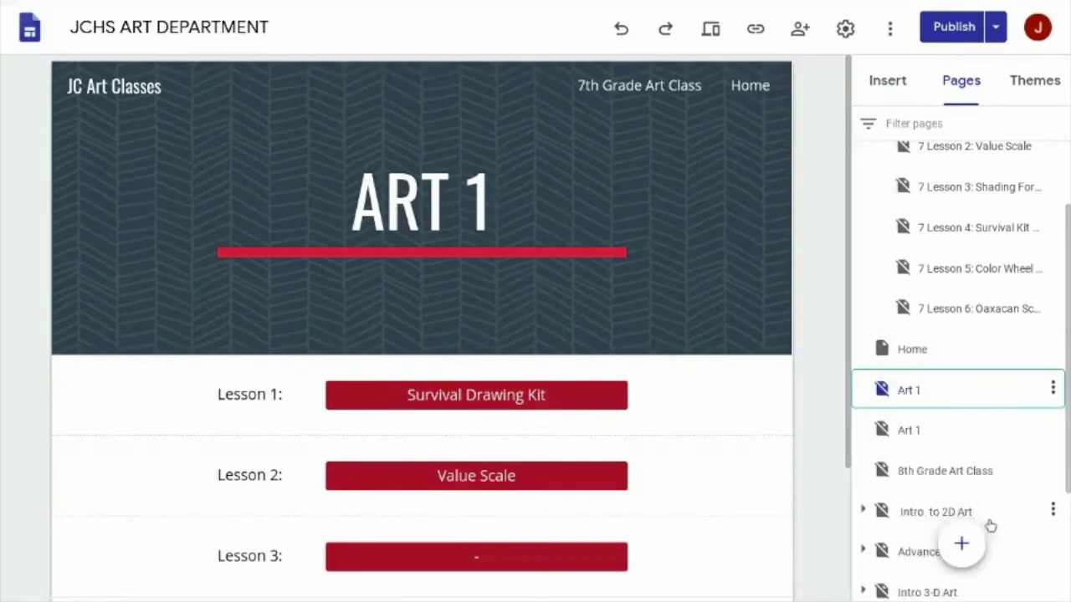
- Open the Home page, scroll through it, and preview the site
click(907, 350)
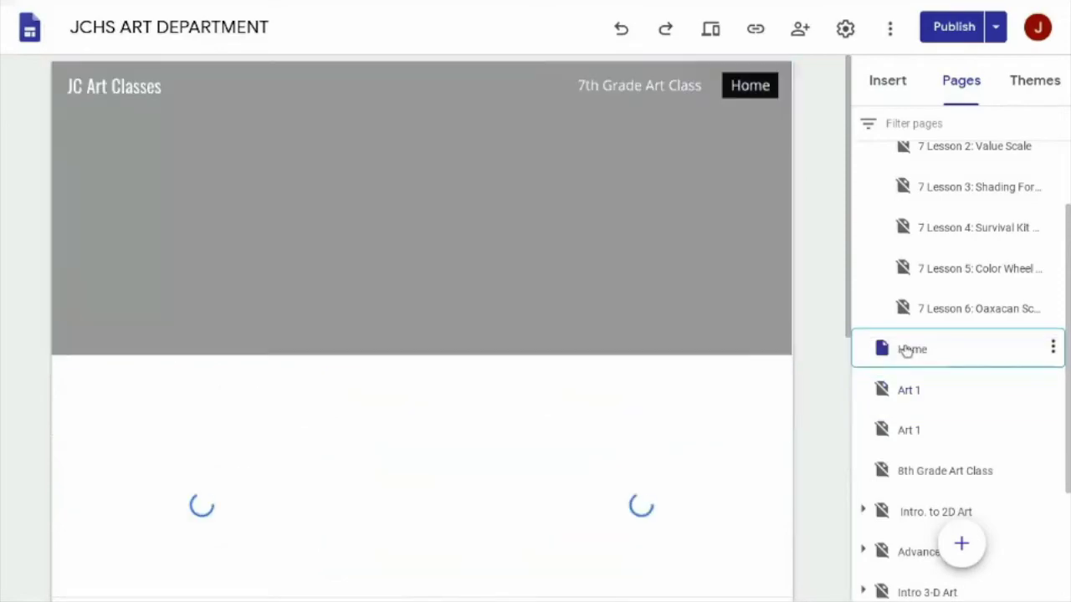
scroll(769, 361, down, 5)
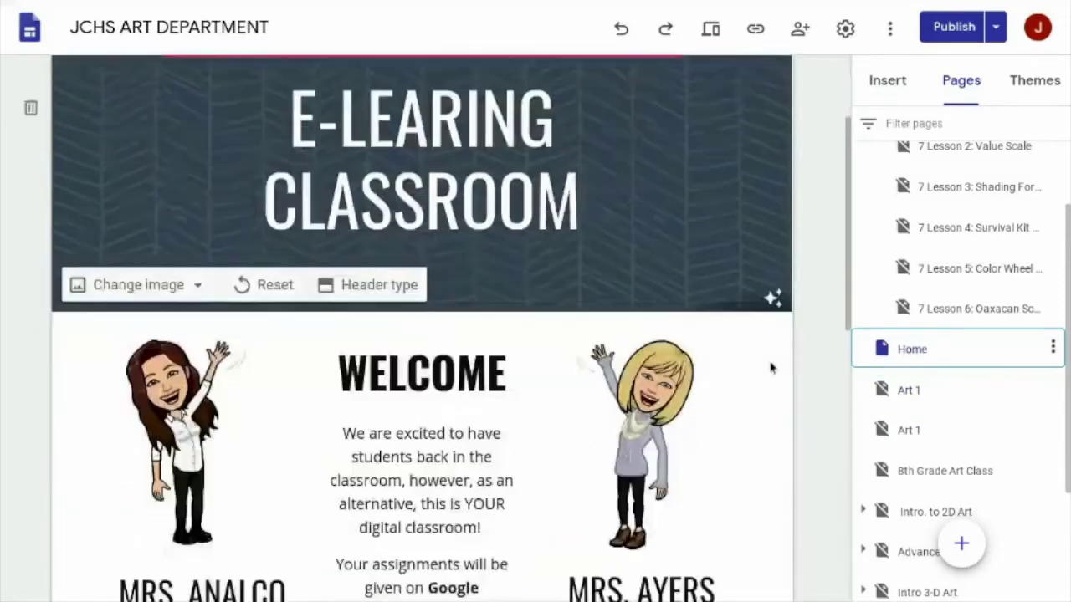
scroll(170, 425, down, 3)
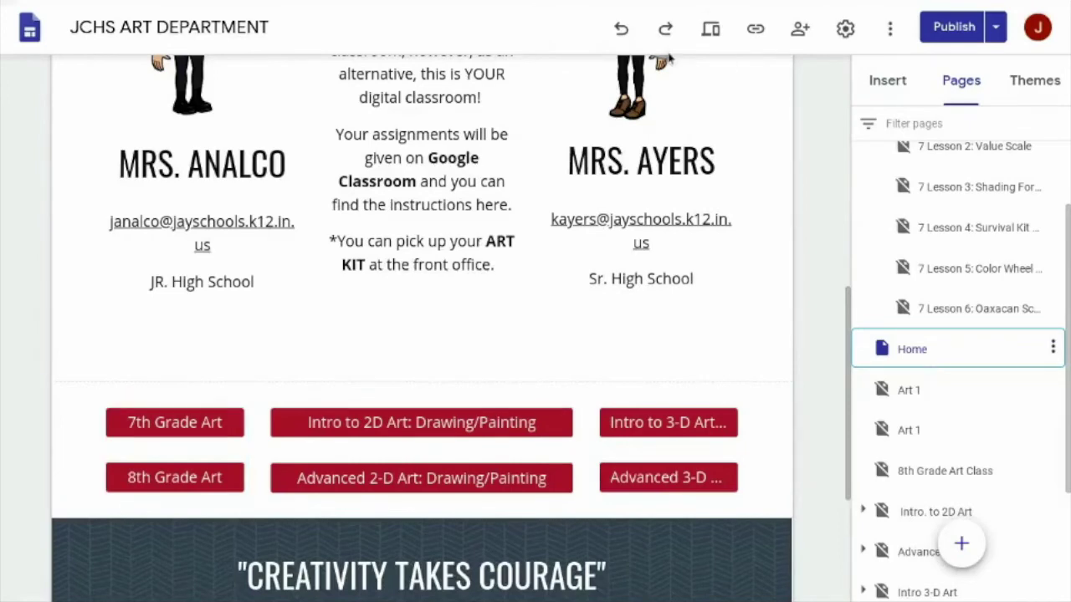
click(715, 38)
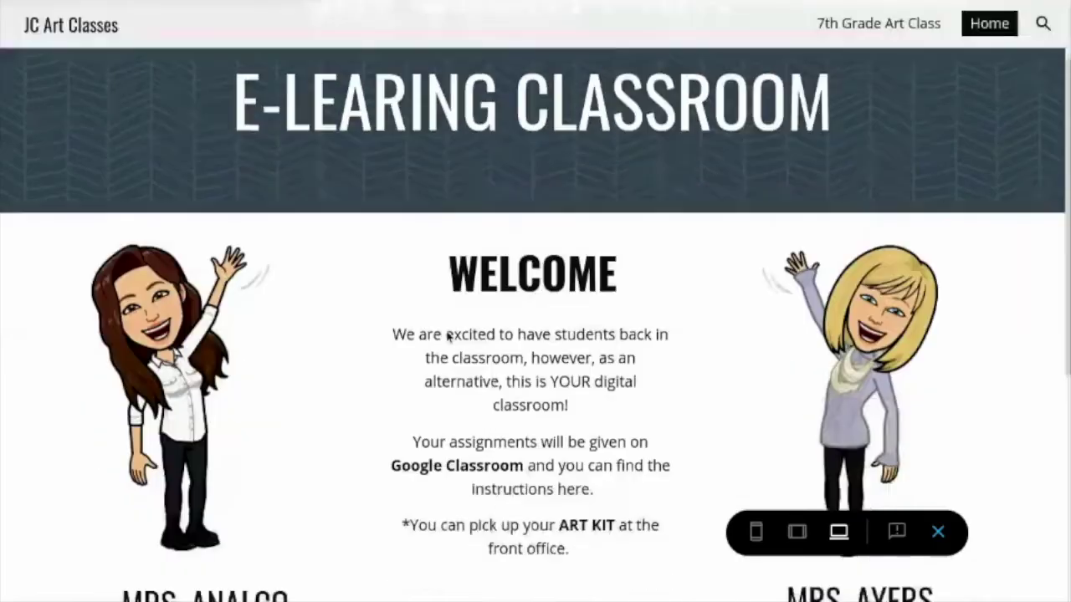
- In preview, open 7th Grade Art Class, scroll its lesson buttons, then exit preview
scroll(535, 335, down, 4)
scroll(275, 370, down, 1)
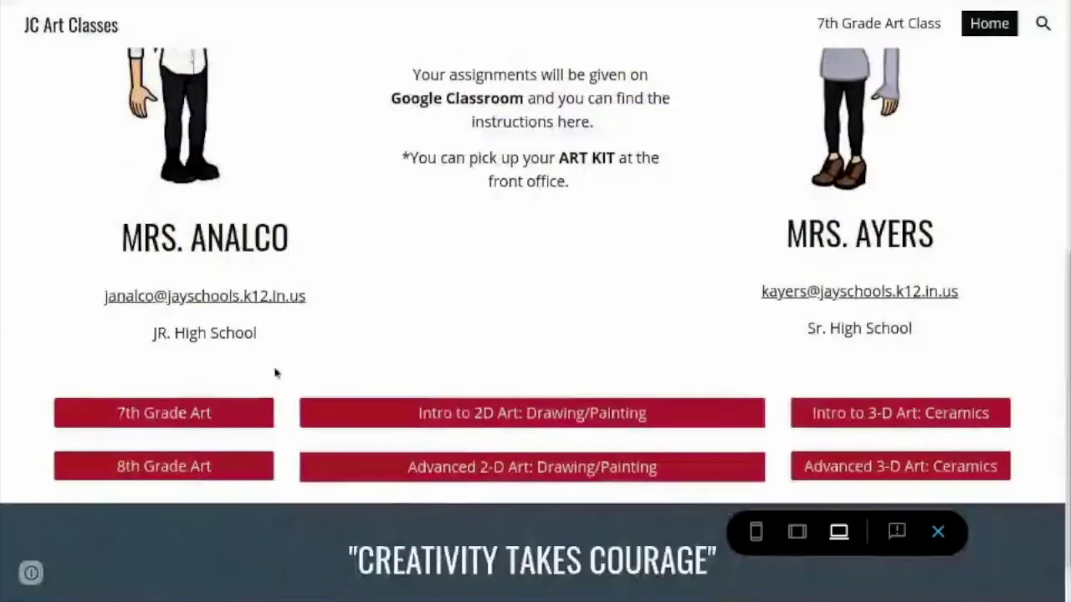
click(203, 413)
scroll(542, 279, down, 3)
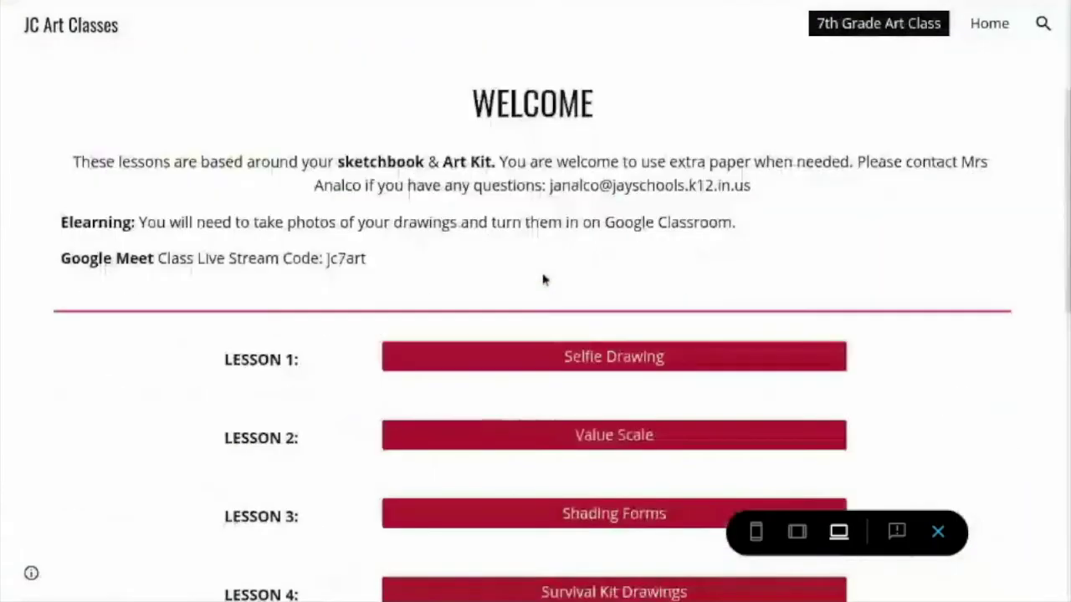
scroll(535, 301, down, 1)
scroll(489, 429, down, 2)
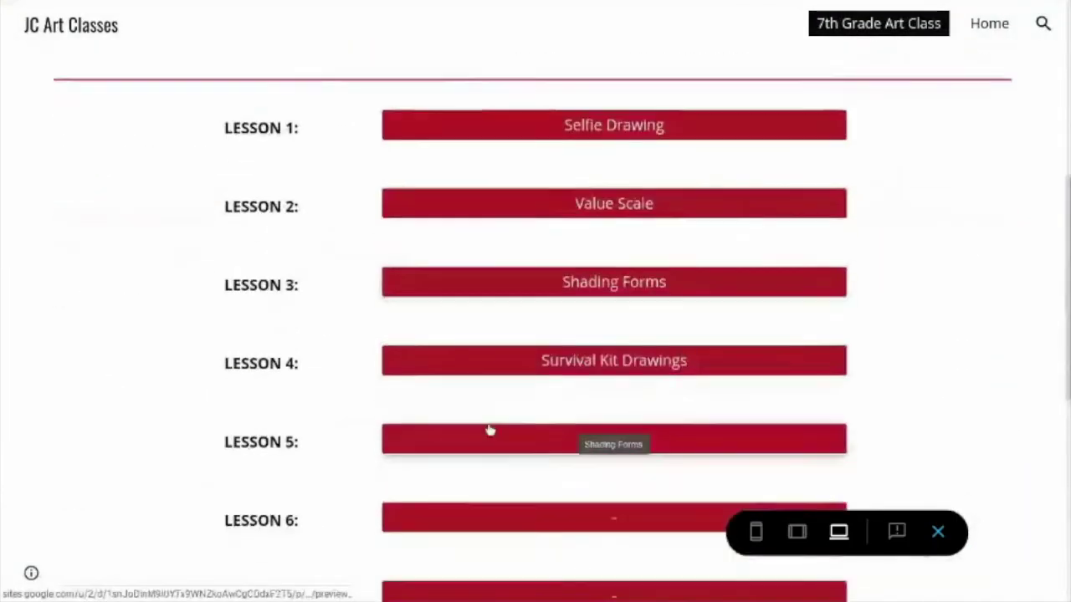
scroll(489, 430, up, 2)
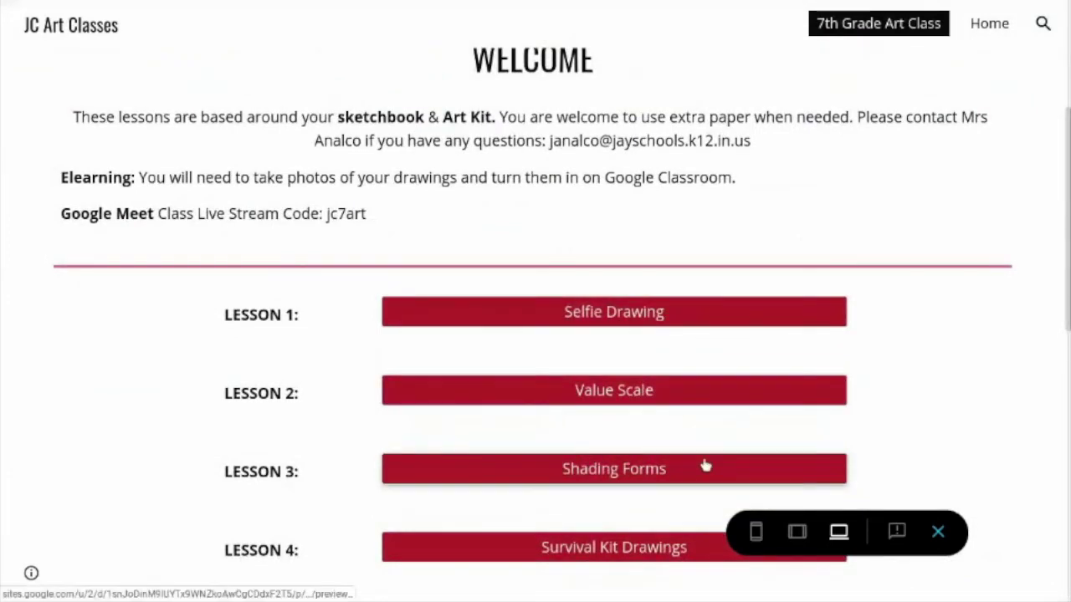
click(938, 532)
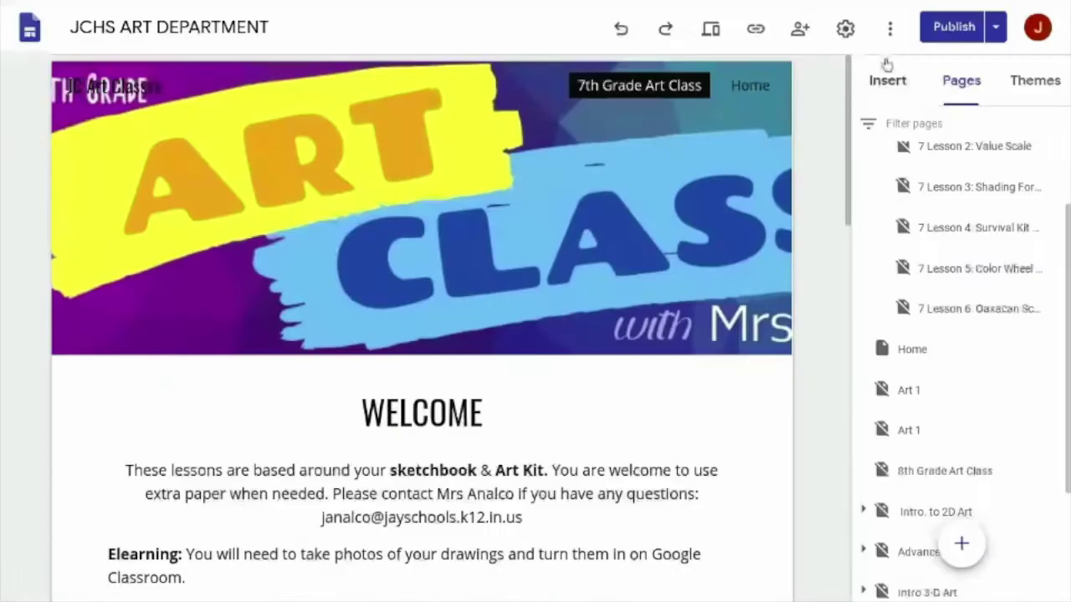
- Review the pending changes and publish the site
click(949, 27)
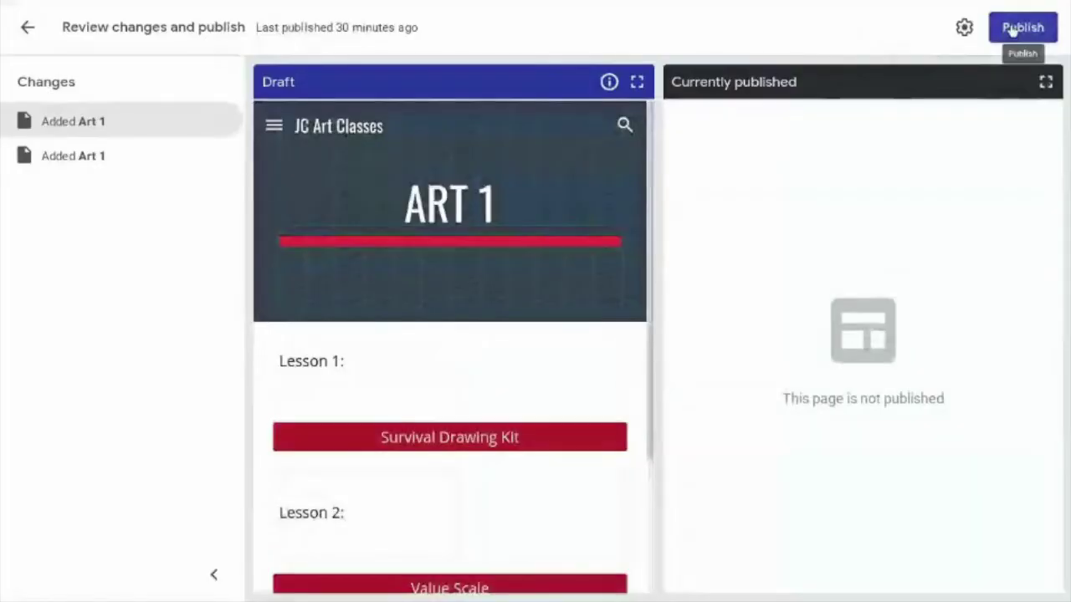
click(1013, 29)
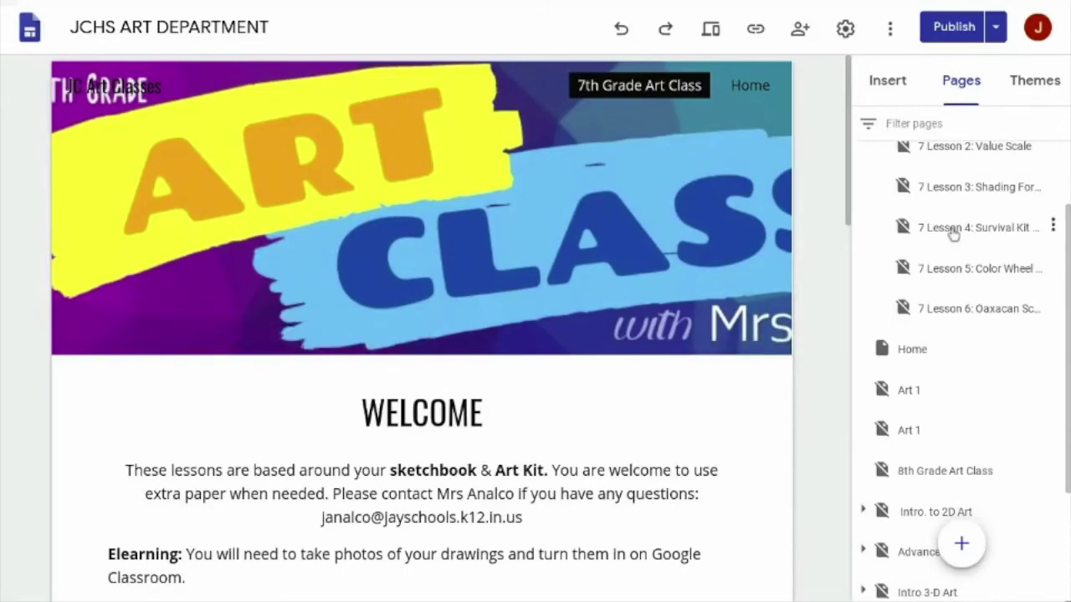
- Duplicate the 7 Lesson 2: Value Scale page and name the copy 'Lesson 8'
scroll(952, 231, up, 2)
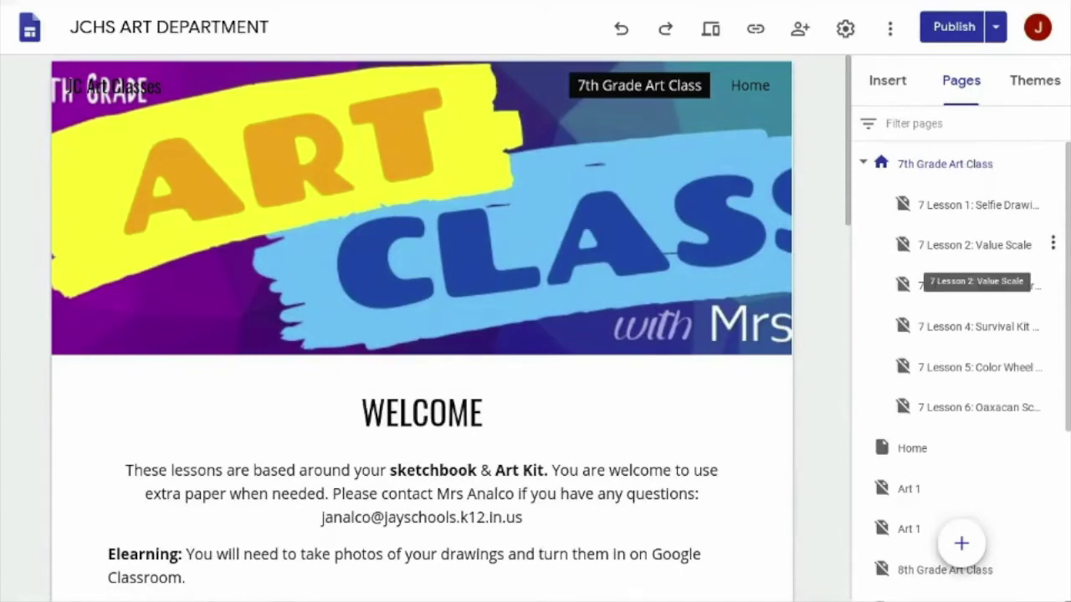
click(1052, 243)
click(1008, 297)
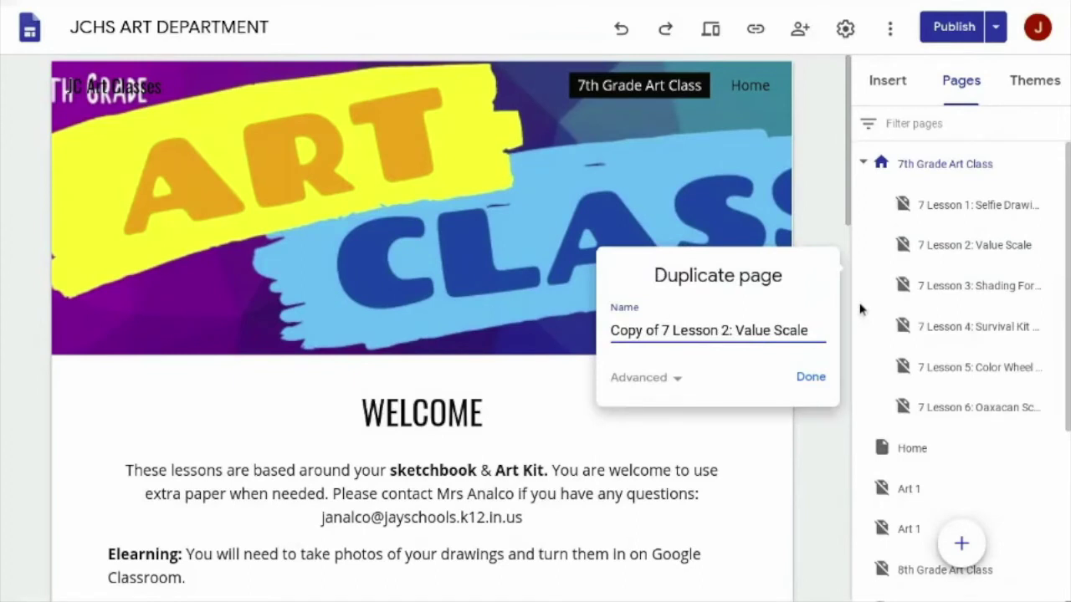
triple_click(739, 332)
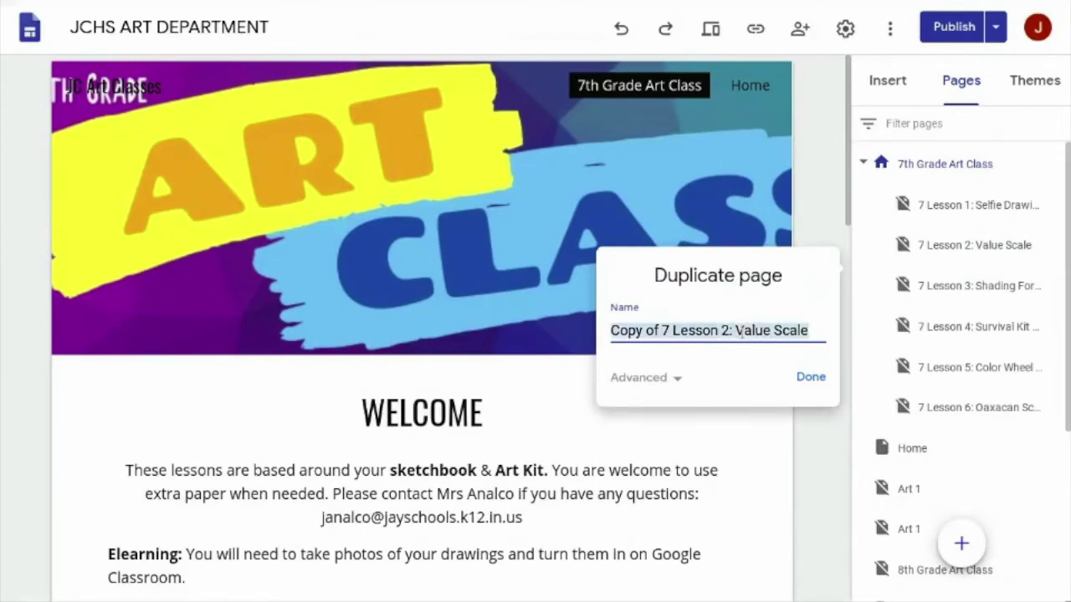
text(Lesson 8)
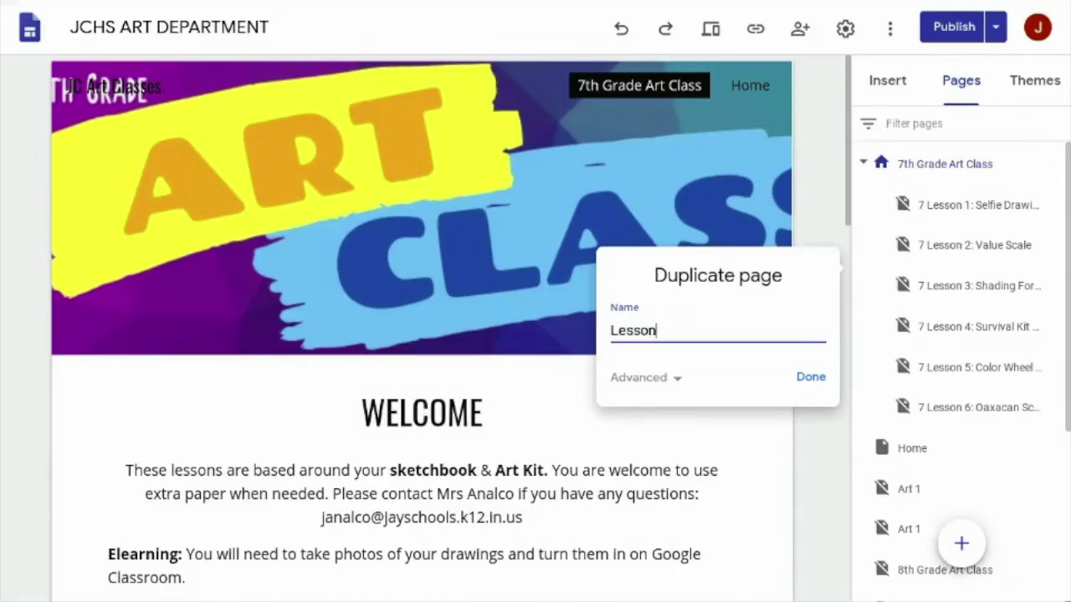
key(Return)
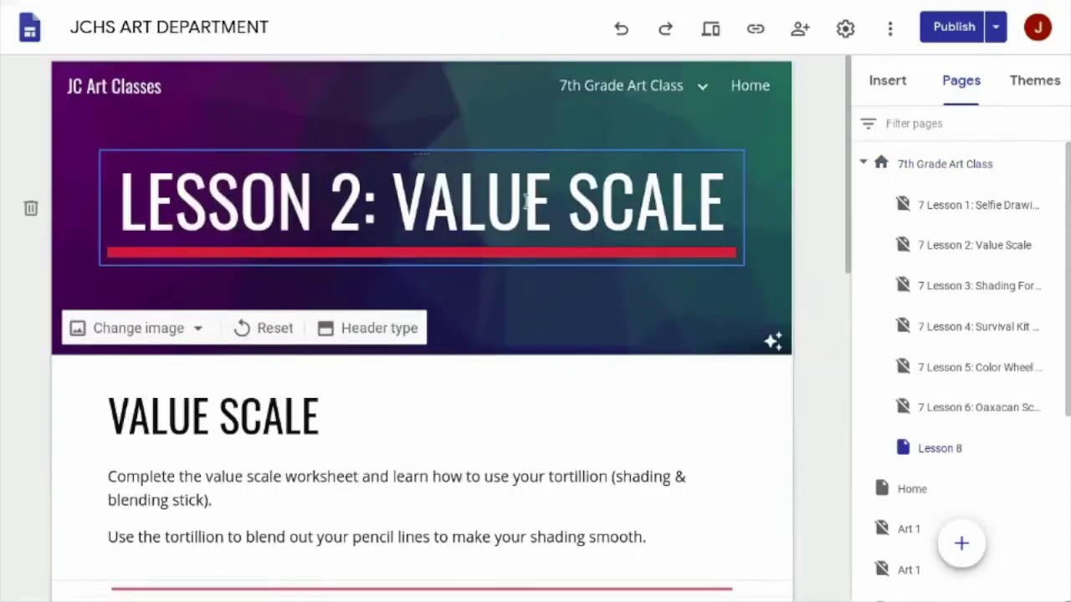
- Move the Value Scale text section above the chart on the Lesson 8 page
scroll(548, 209, down, 1)
scroll(548, 209, down, 2)
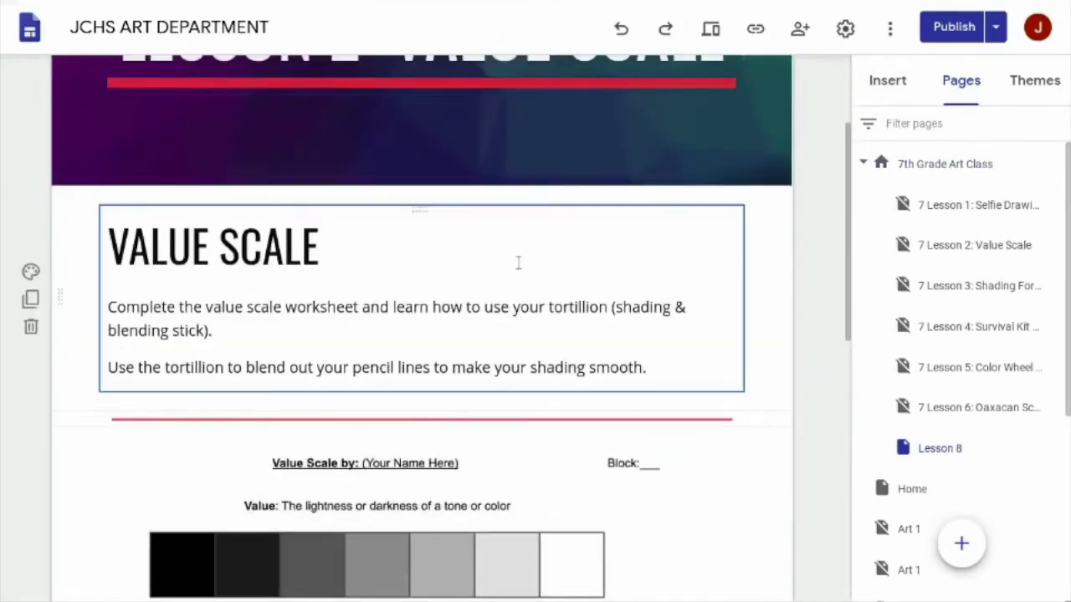
click(492, 295)
scroll(492, 295, down, 1)
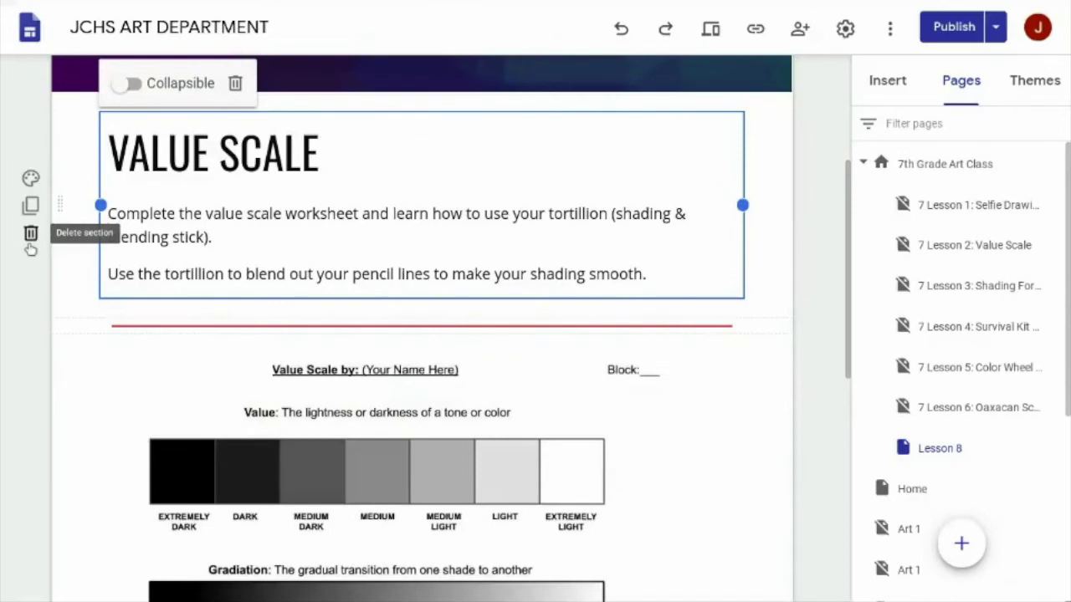
drag(61, 206, 54, 268)
- Check the value scale chart image's extra options unchanged, then show the insertable elements
click(204, 485)
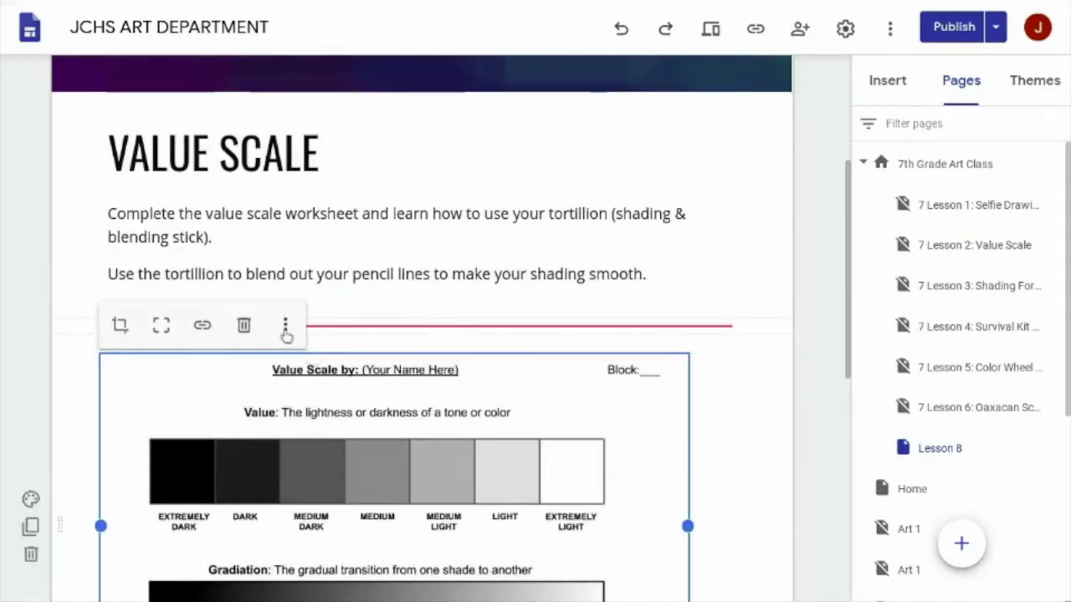
click(284, 328)
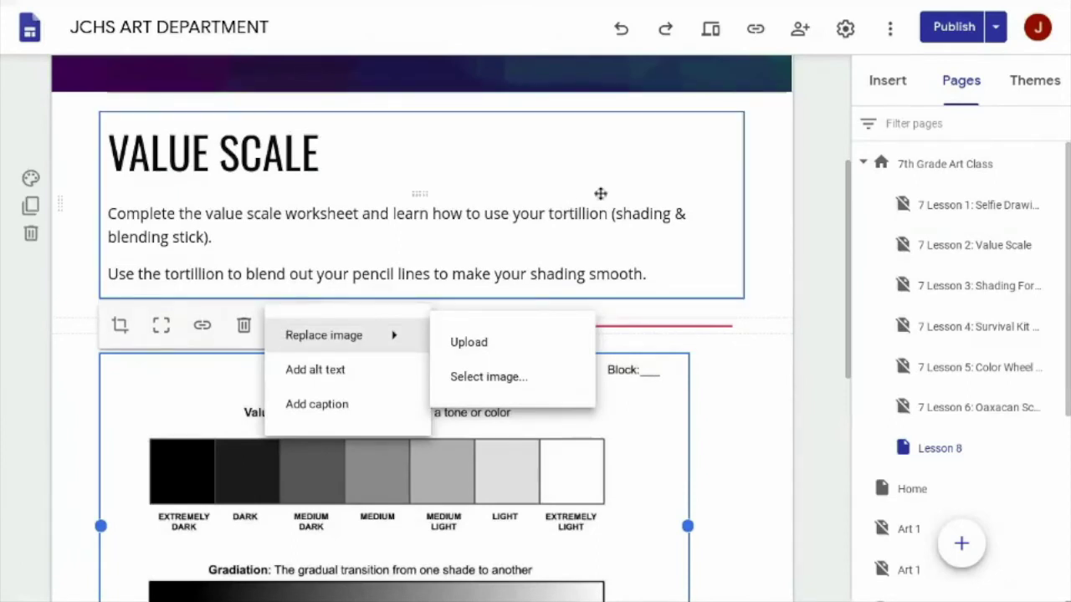
click(915, 69)
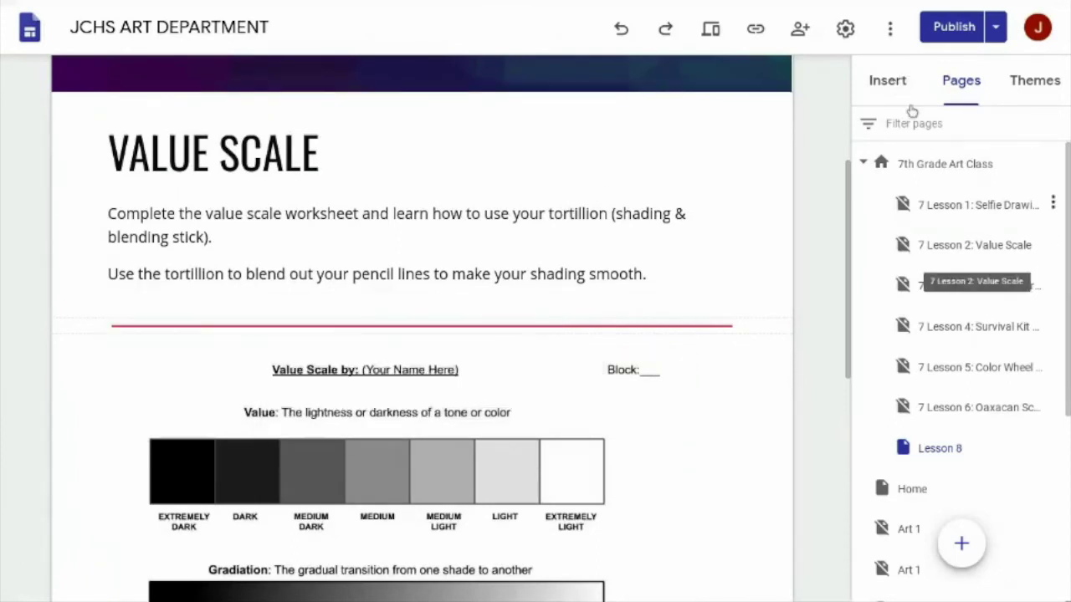
click(870, 93)
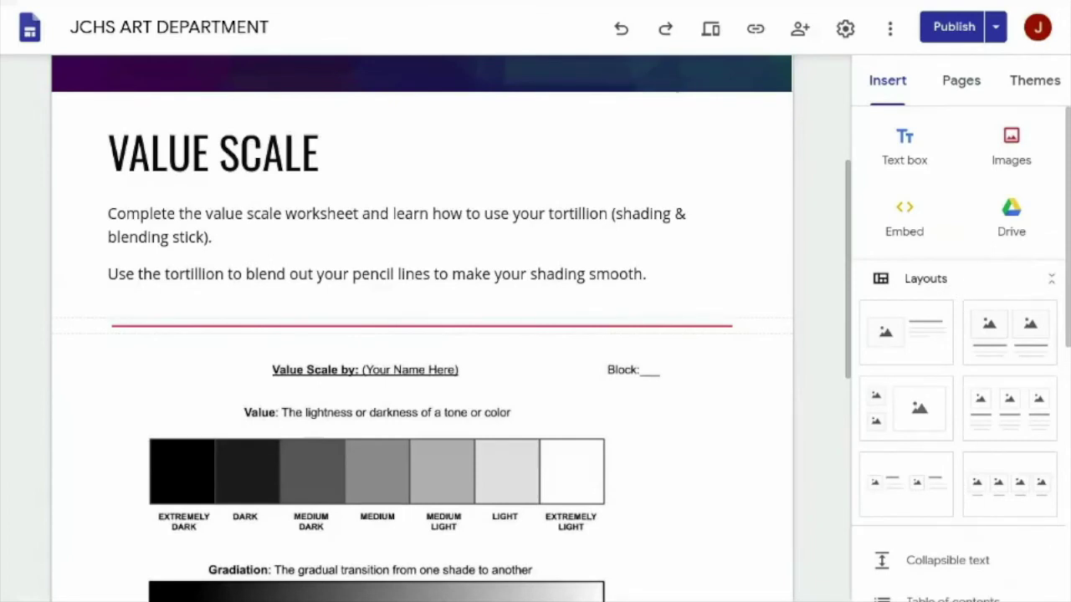
- Return to the Pages panel listing the site's pages
click(963, 87)
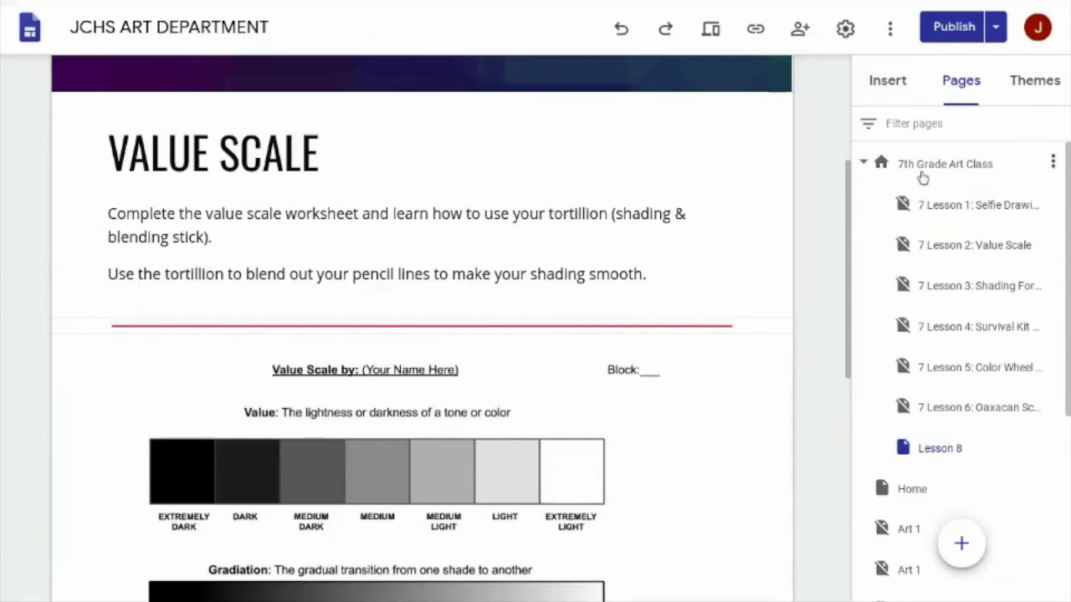
- Nest the Lesson 8 page under Art 1 in the pages list
scroll(925, 403, down, 2)
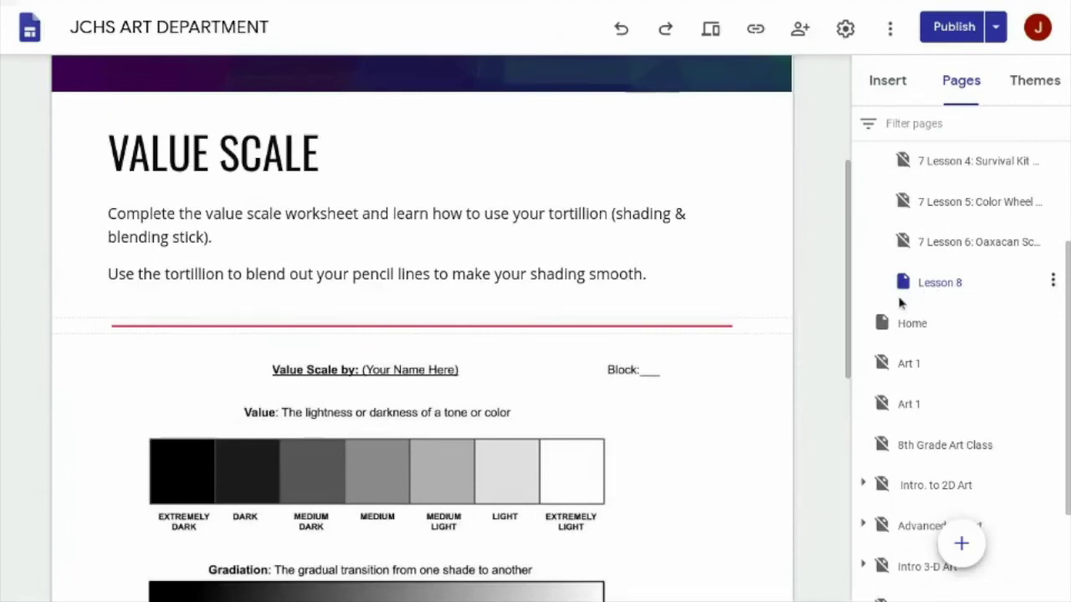
click(936, 289)
drag(937, 287, 899, 363)
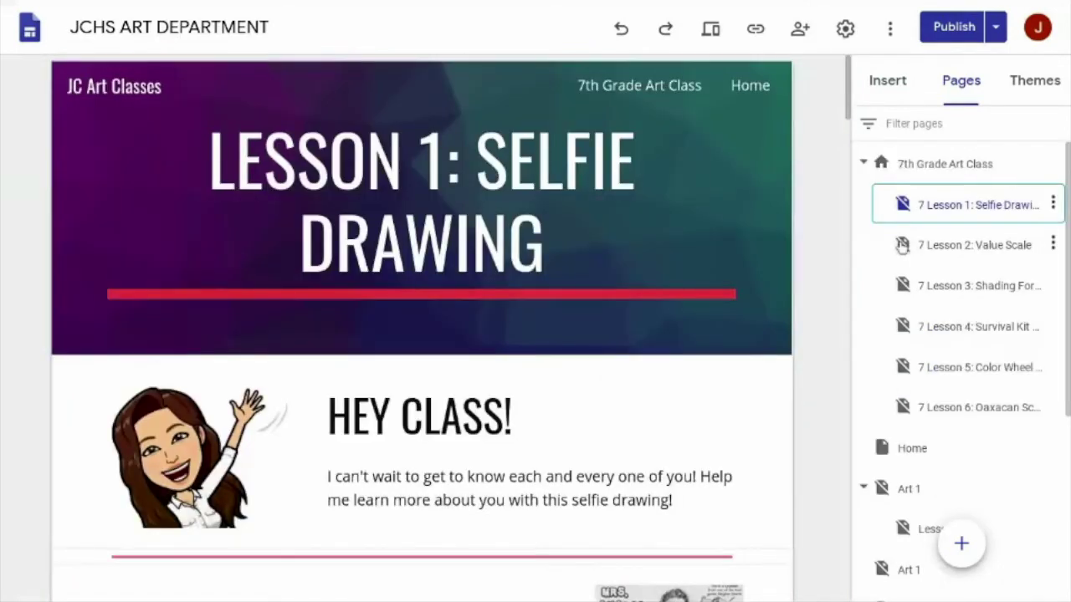
- Copy the published link of the Lesson 1: Selfie Drawing page
mouse_move(786, 297)
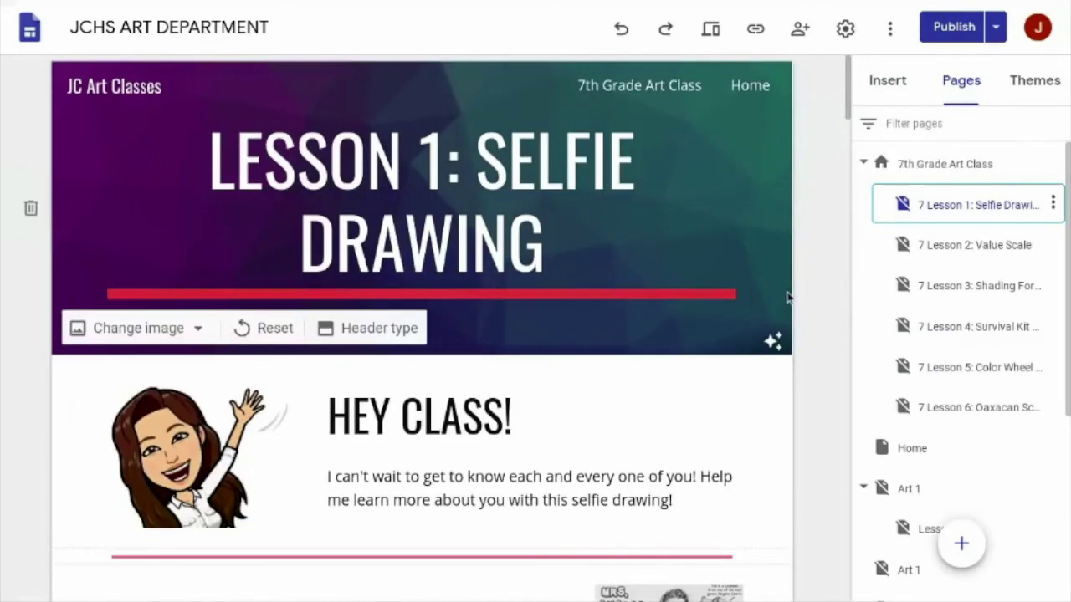
scroll(779, 424, down, 3)
scroll(779, 423, up, 3)
click(757, 31)
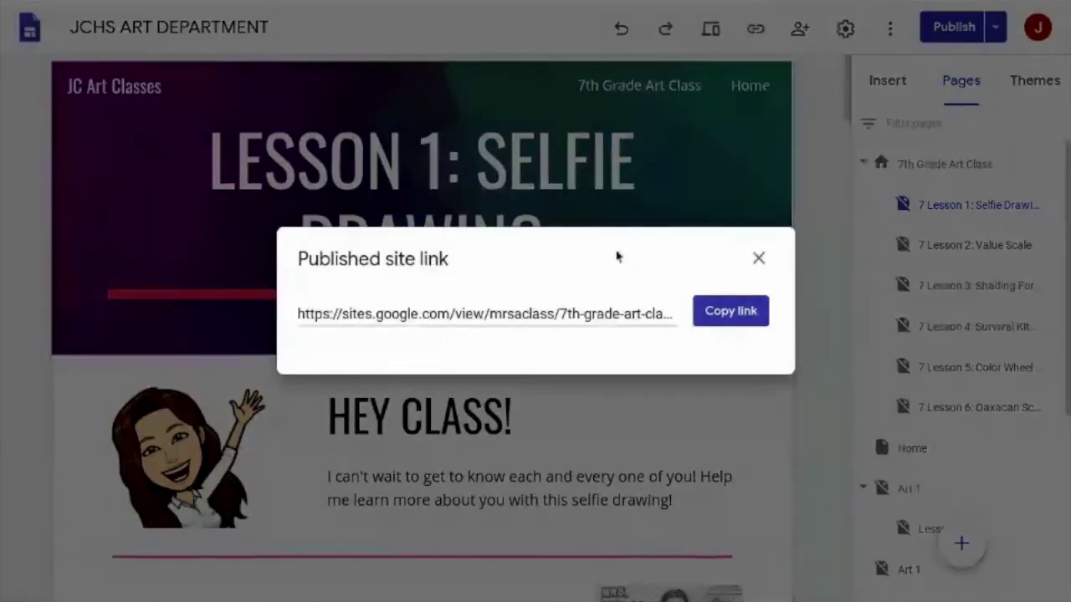
click(573, 316)
click(721, 312)
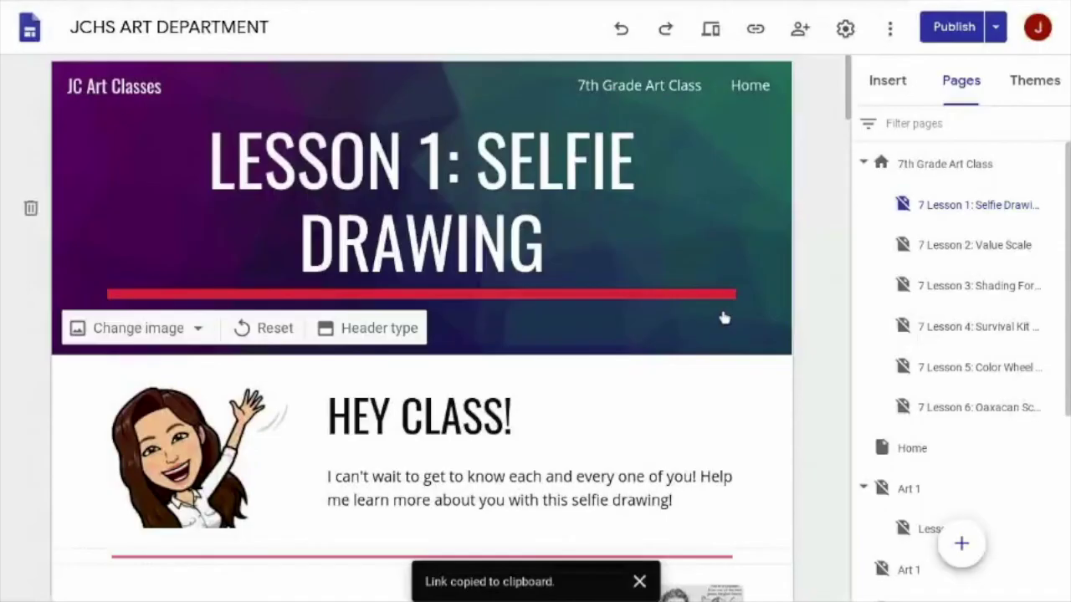
- Attach the copied lesson link to a new 7th Grade Art Classroom post
click(406, 2)
click(351, 519)
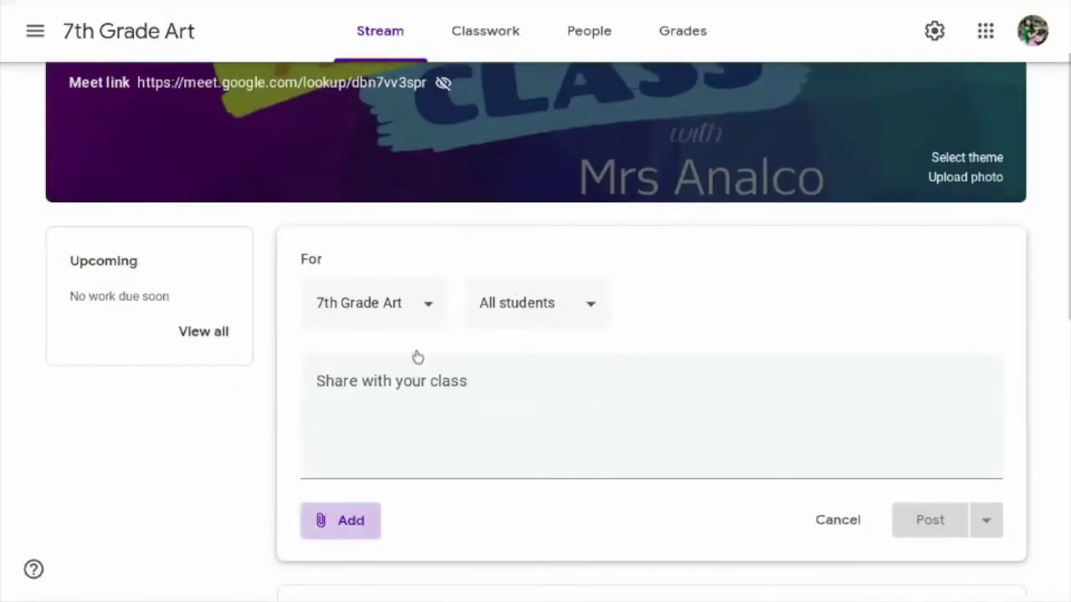
click(367, 504)
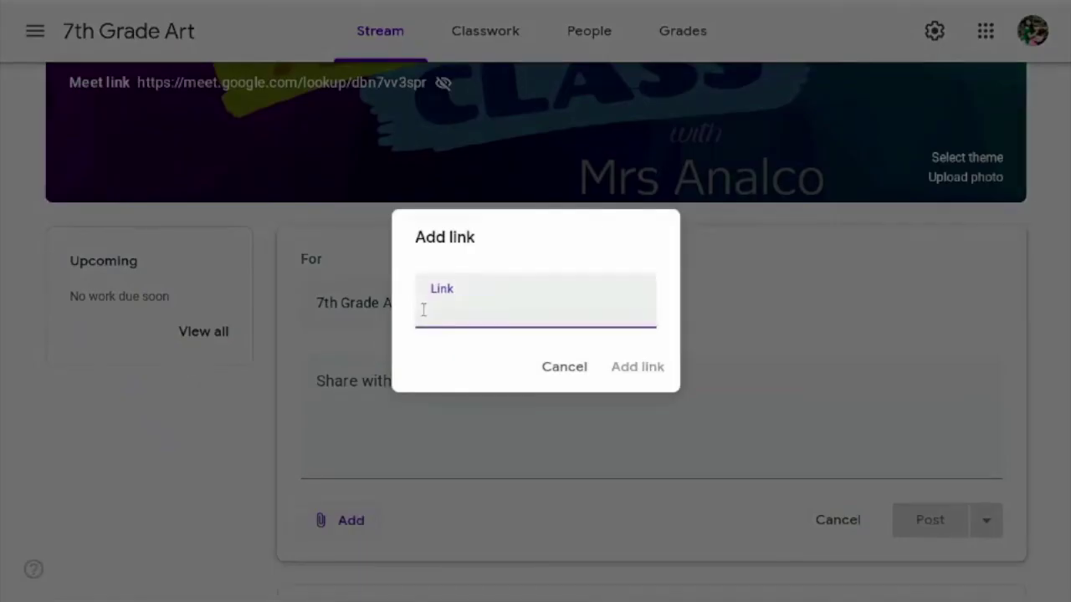
right_click(423, 308)
click(443, 452)
click(626, 365)
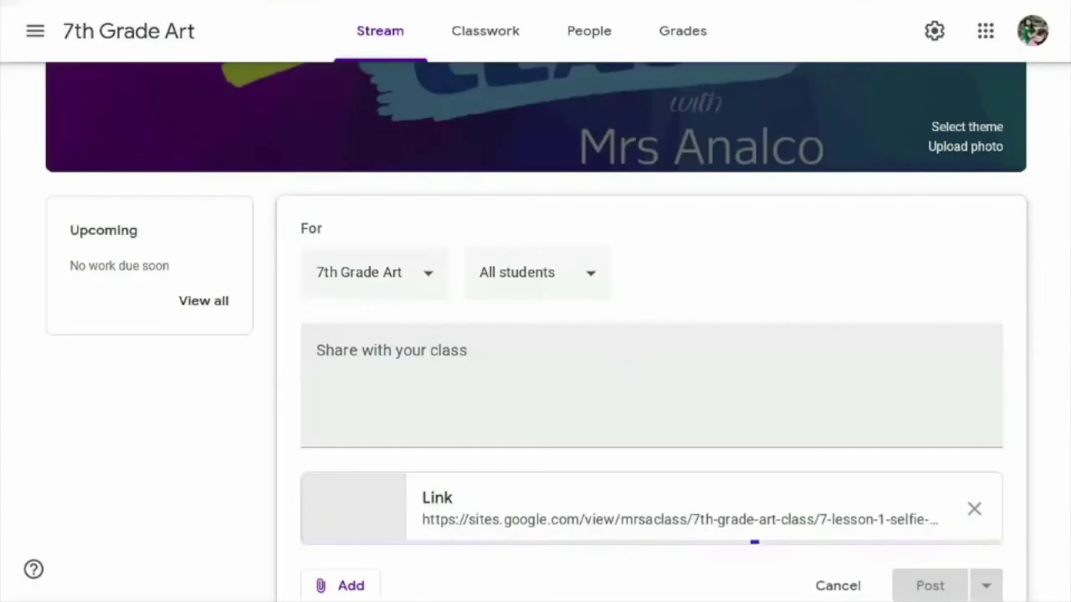